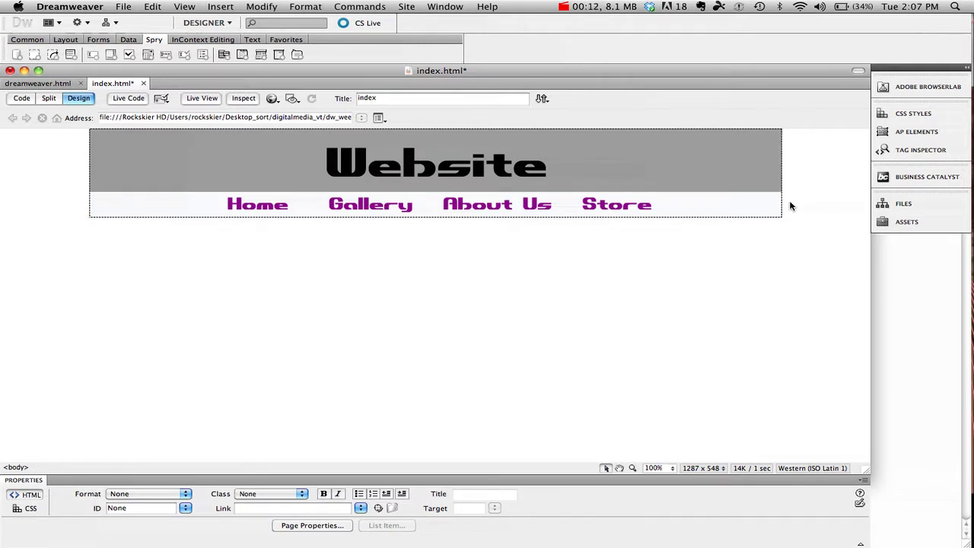
# Place the insertion point directly after the header table.
pyautogui.click(781, 200)
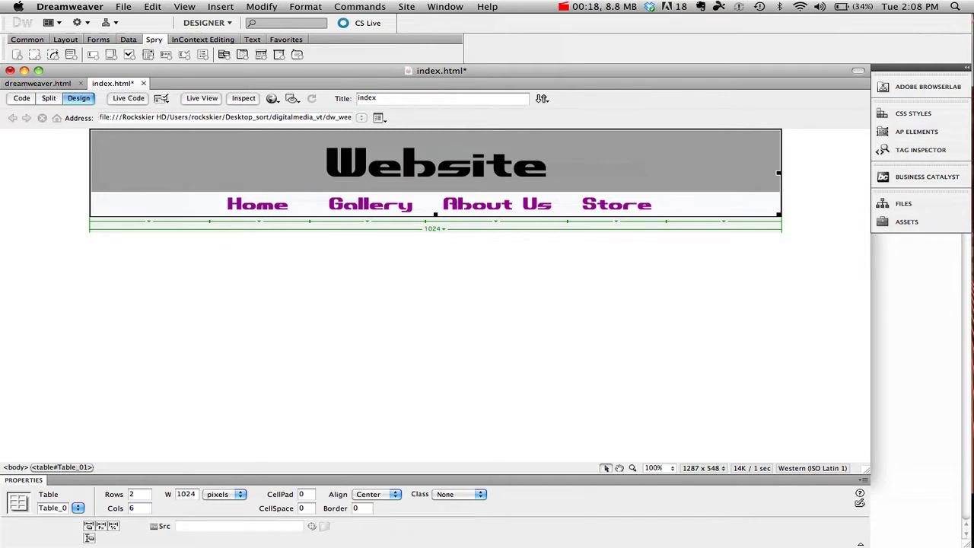
pyautogui.click(789, 198)
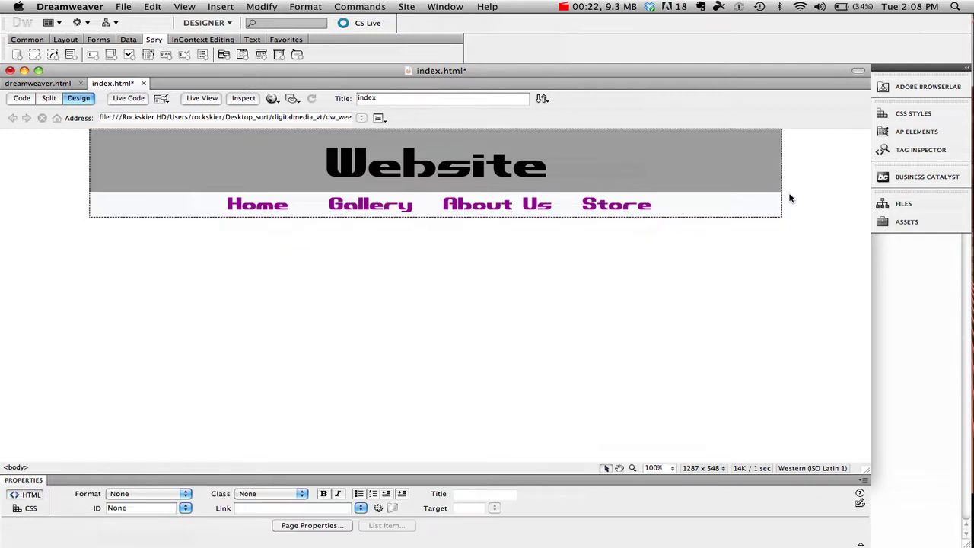
pyautogui.hotkey('shift', 'Return')
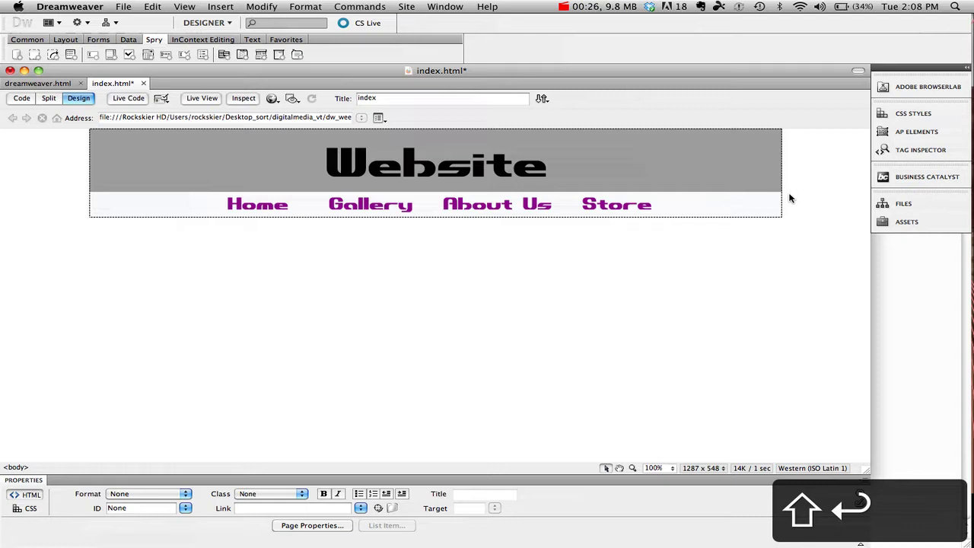
pyautogui.press('BackSpace')
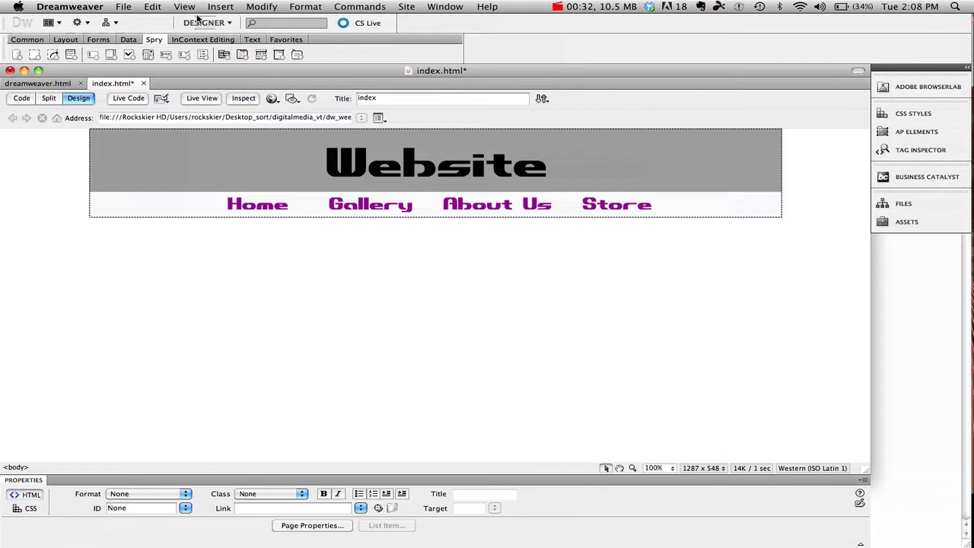
# Insert a table with 1 row, 1 column and a width of 1024 pixels below the header table.
pyautogui.click(220, 6)
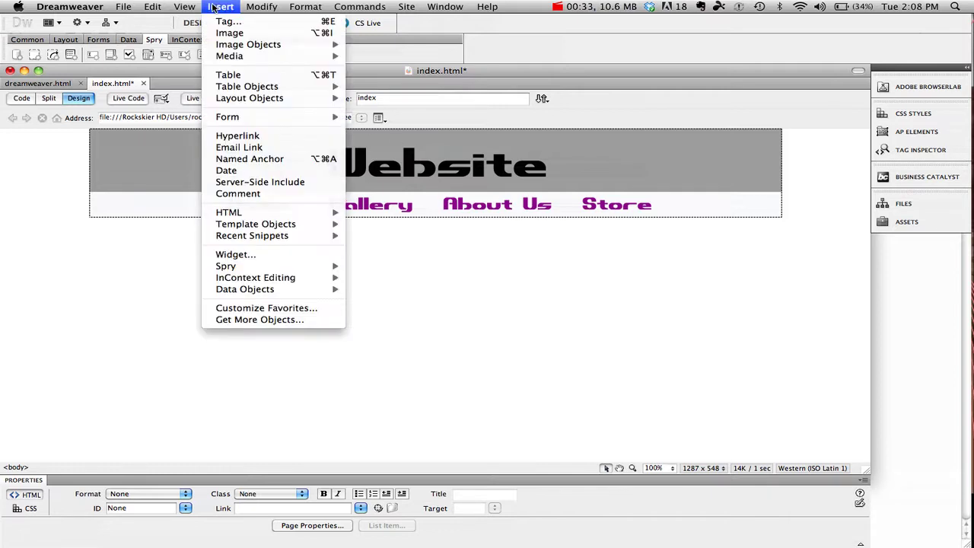
pyautogui.click(290, 75)
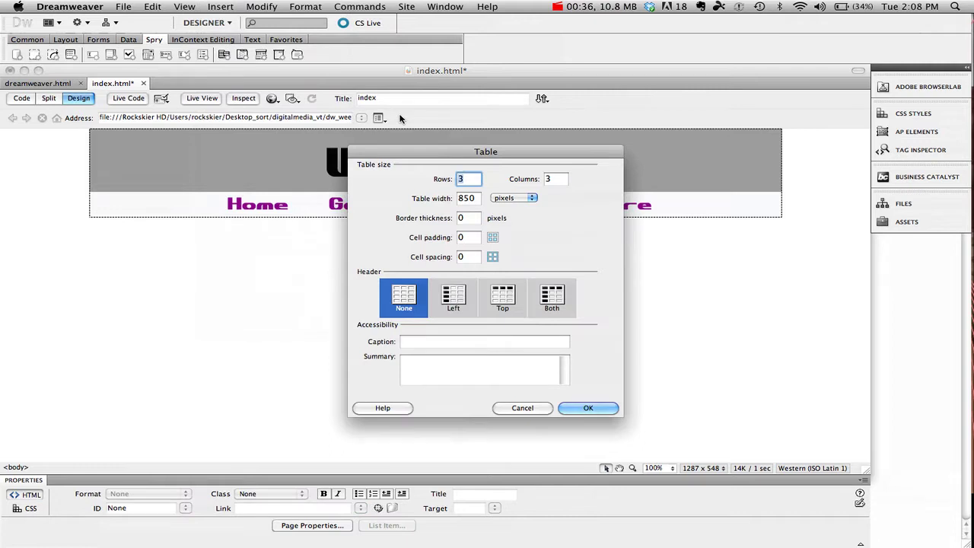
pyautogui.write('3')
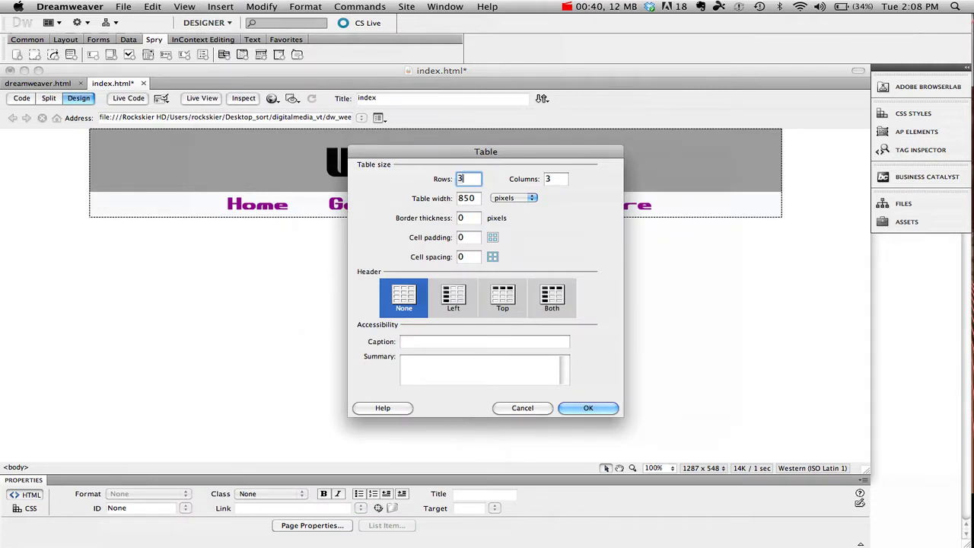
pyautogui.press('BackSpace')
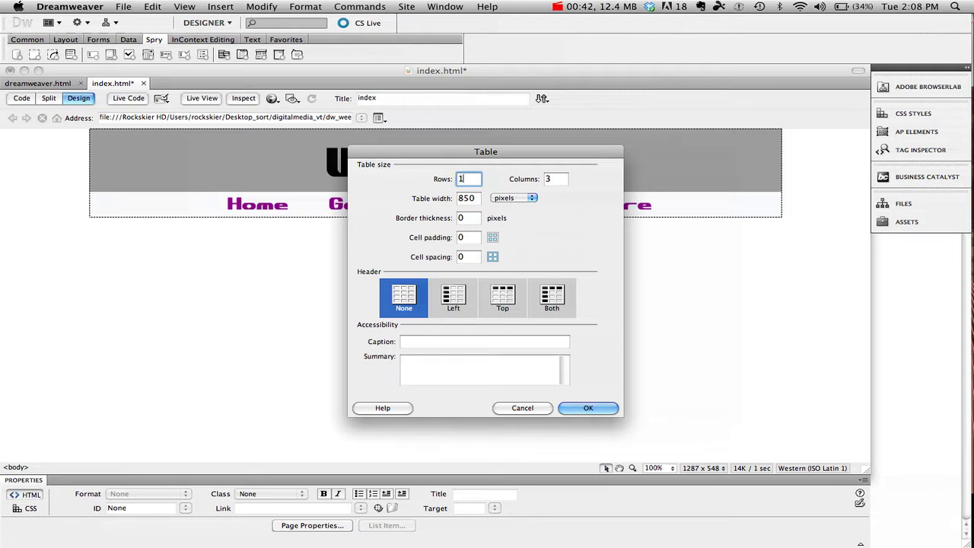
pyautogui.write('1')
pyautogui.press('Tab')
pyautogui.press('BackSpace')
pyautogui.write('1')
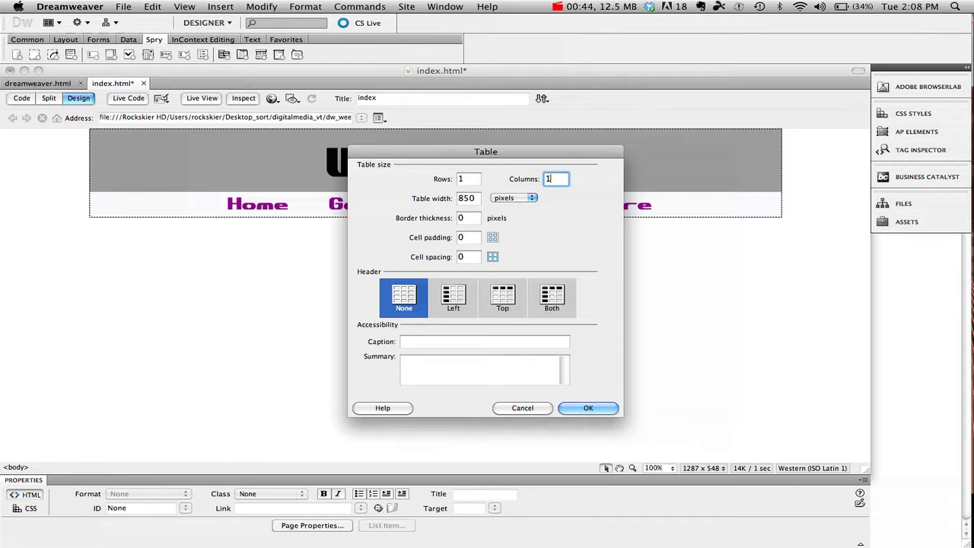
pyautogui.press('Tab')
pyautogui.press('BackSpace')
pyautogui.write('1024')
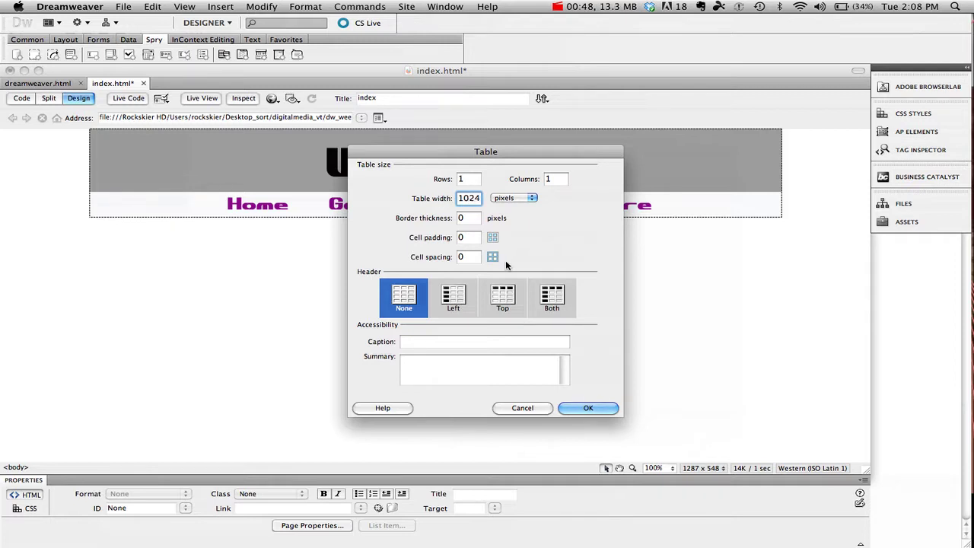
pyautogui.click(588, 409)
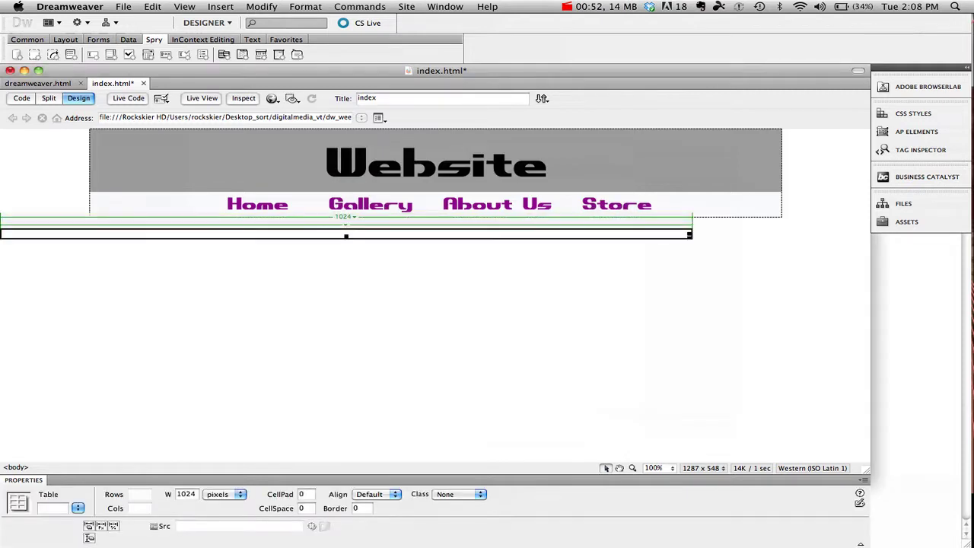
# Center-align the new one-cell table beneath the header.
pyautogui.click(793, 236)
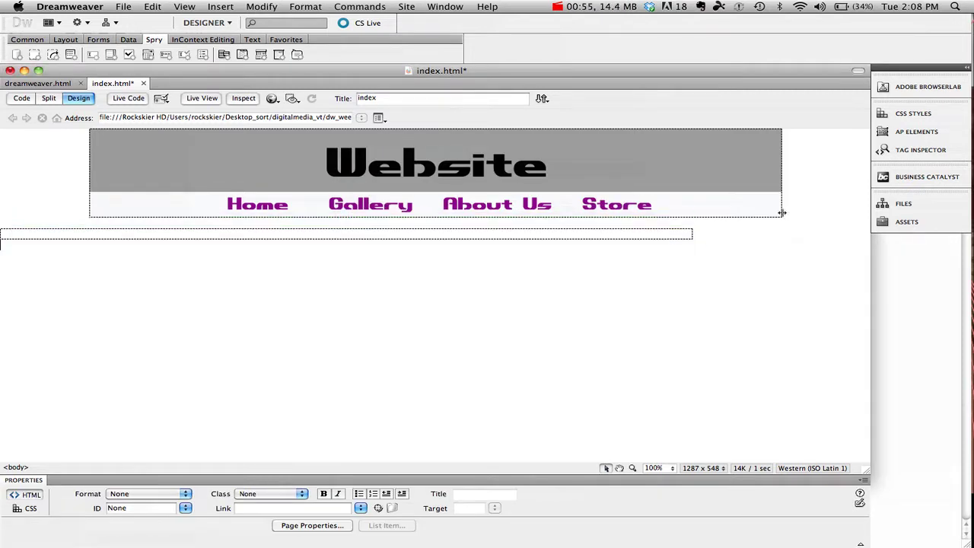
pyautogui.click(690, 234)
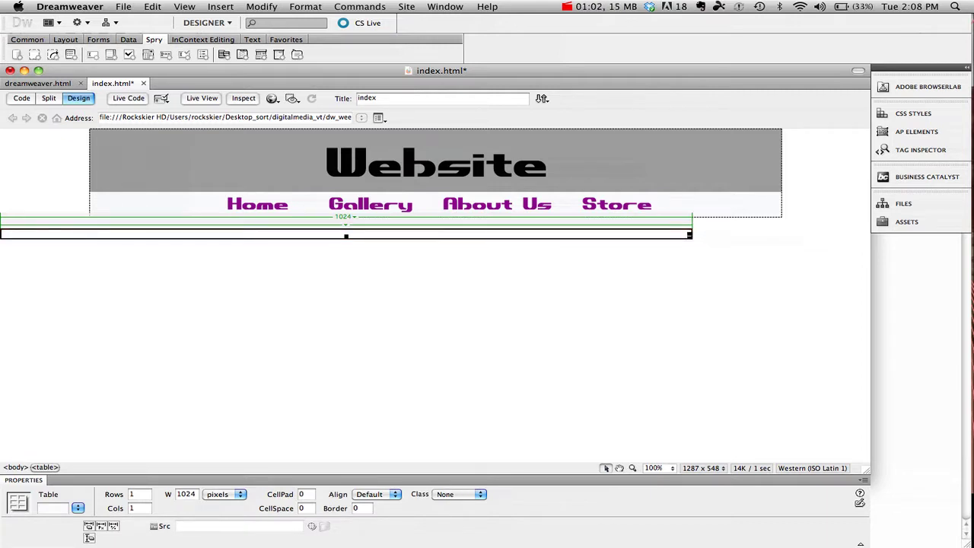
pyautogui.click(377, 494)
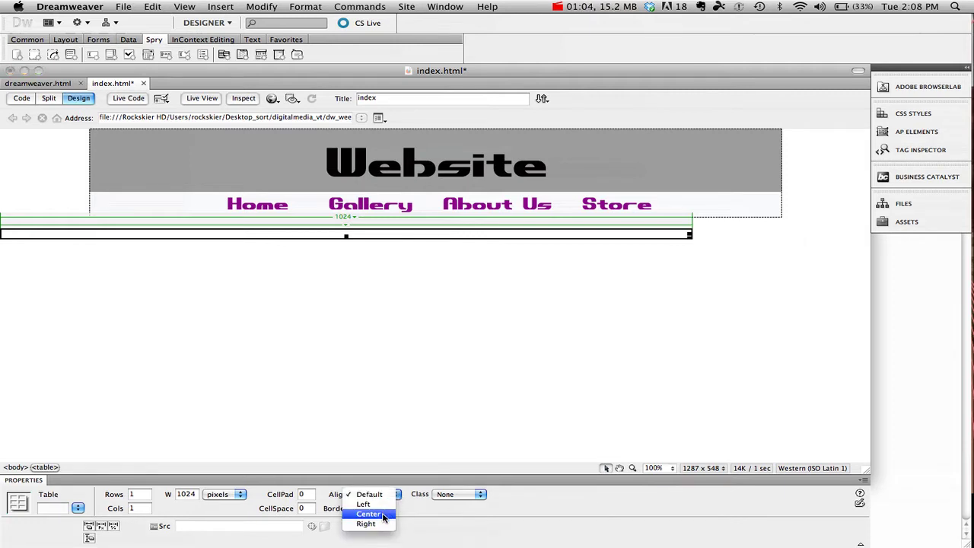
pyautogui.click(382, 515)
# Try to delete the gap between the header table and the new table.
pyautogui.click(742, 251)
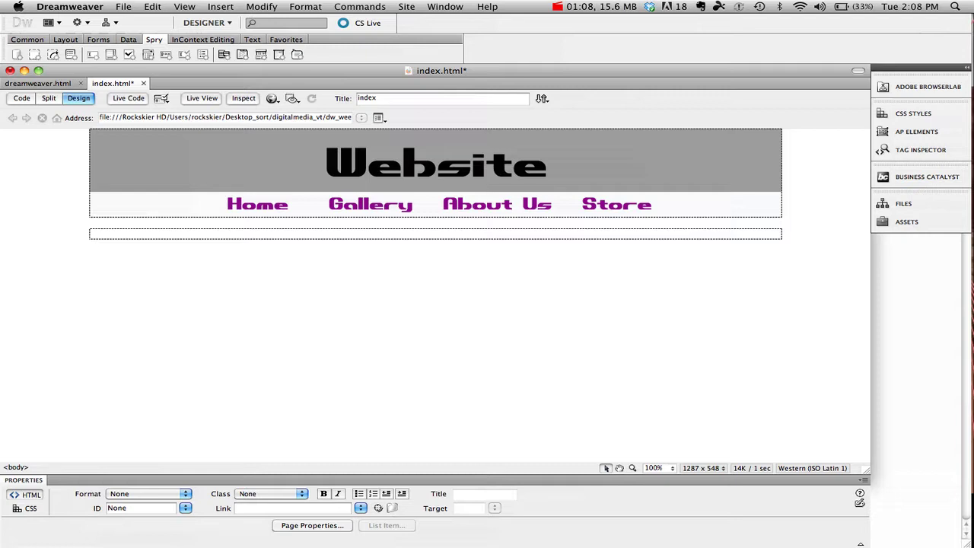
pyautogui.press('BackSpace')
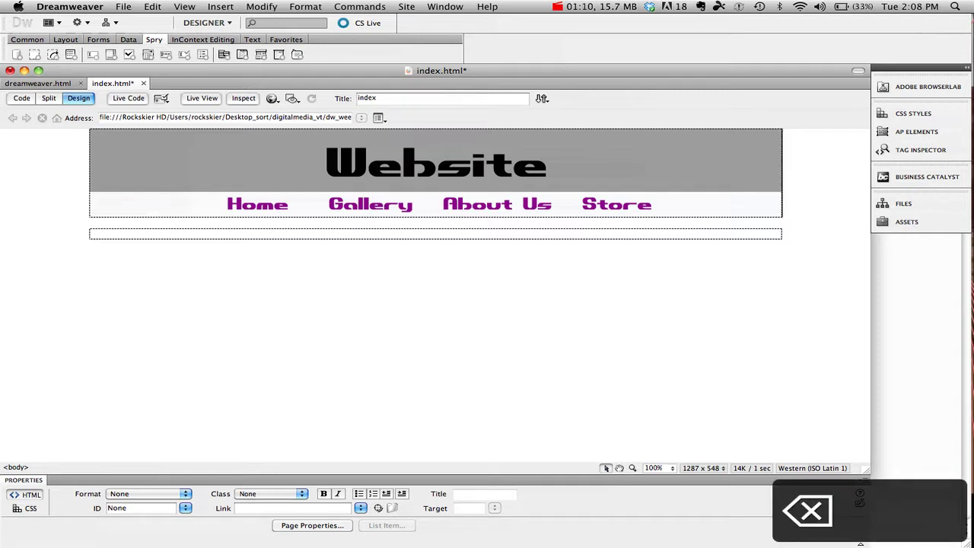
pyautogui.press('BackSpace')
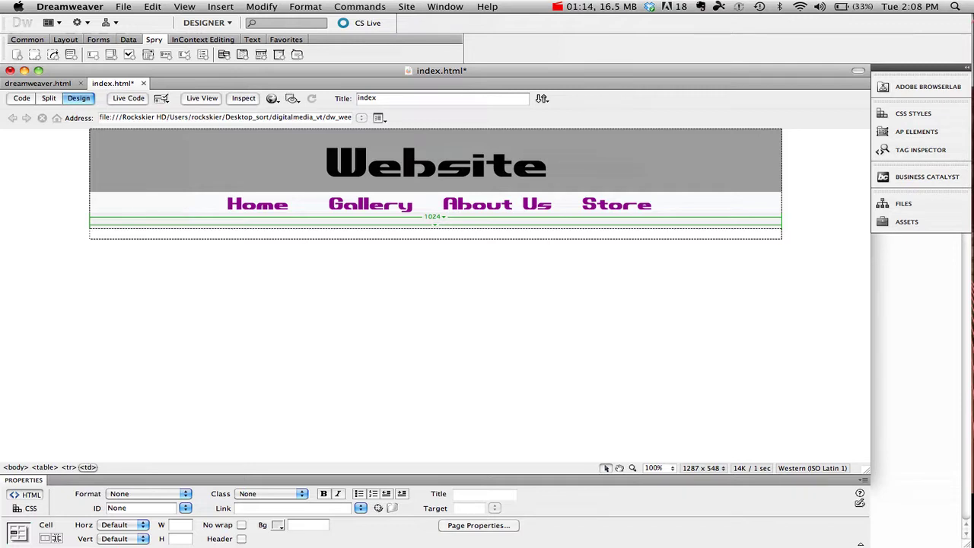
# Enlarge the new table's cell by adding four blank paragraphs inside it.
pyautogui.press('Return')
pyautogui.press('Return')
pyautogui.press('Return')
pyautogui.press('Return')
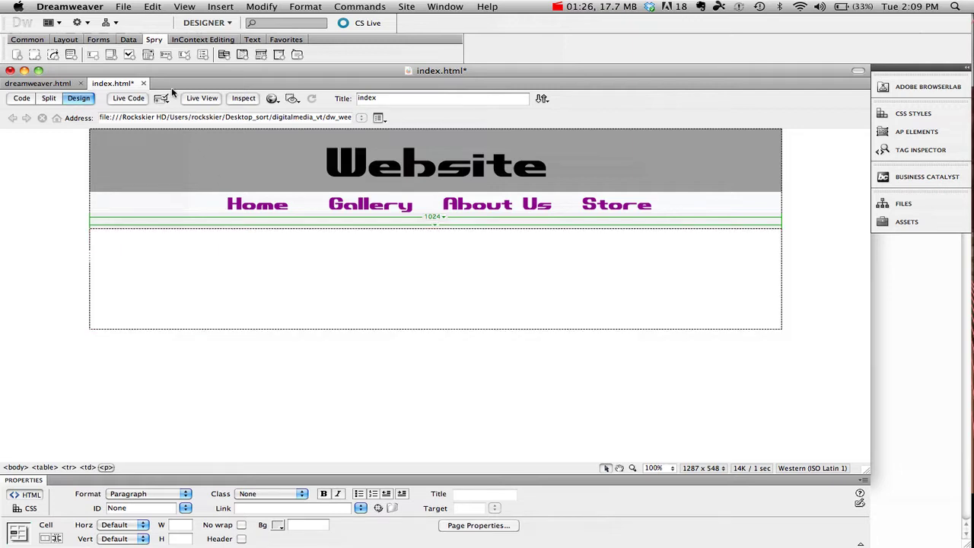
# Insert a nested table with 1 row, 1 column and a width of 1000 pixels inside the content table.
pyautogui.click(229, 7)
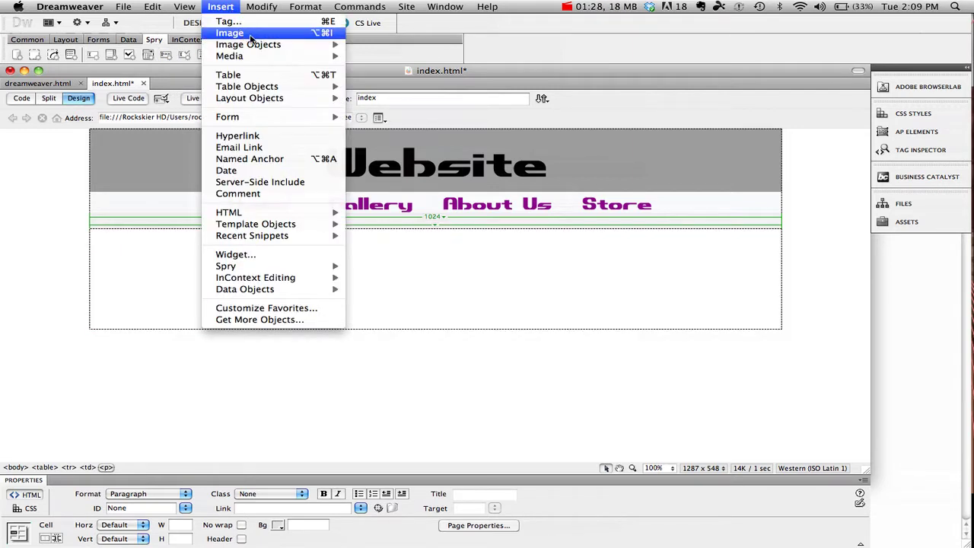
pyautogui.moveTo(284, 52)
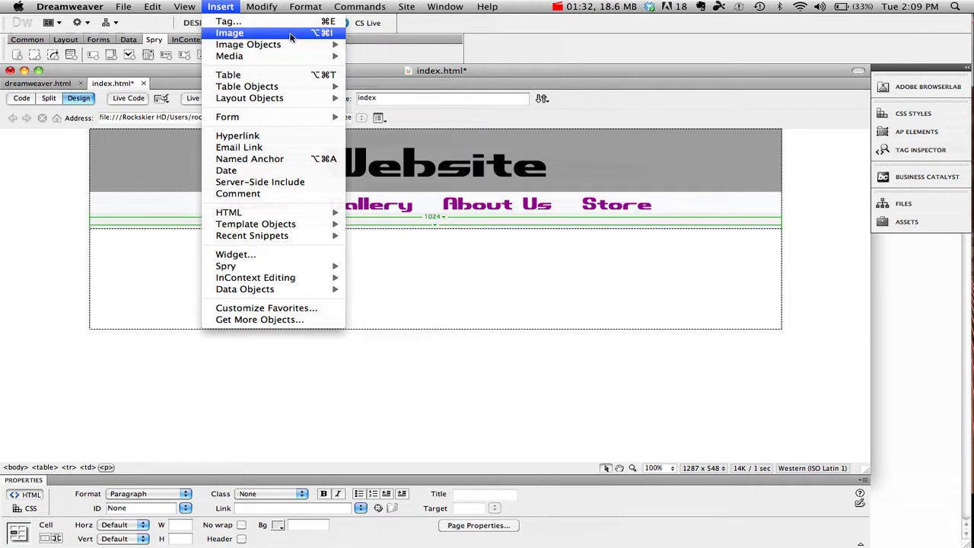
pyautogui.click(287, 72)
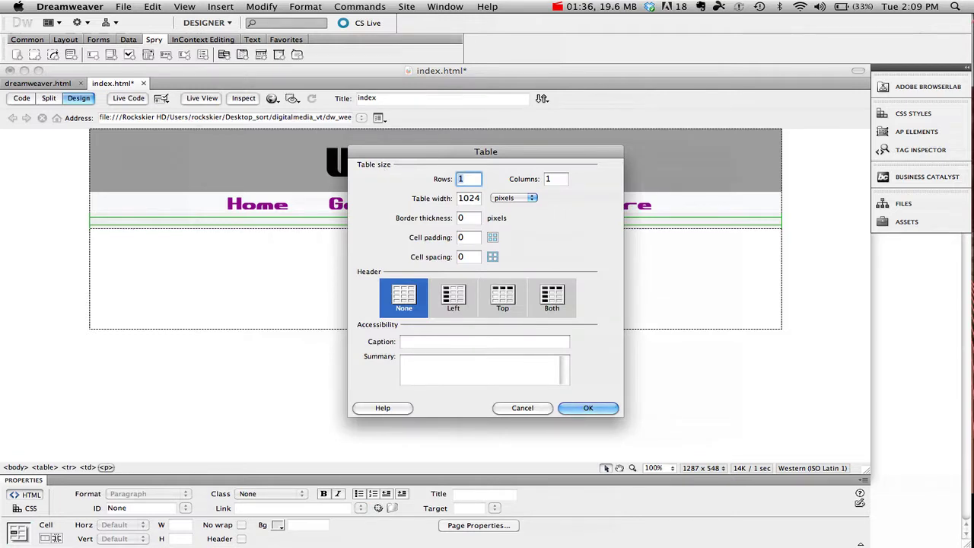
pyautogui.press('Tab')
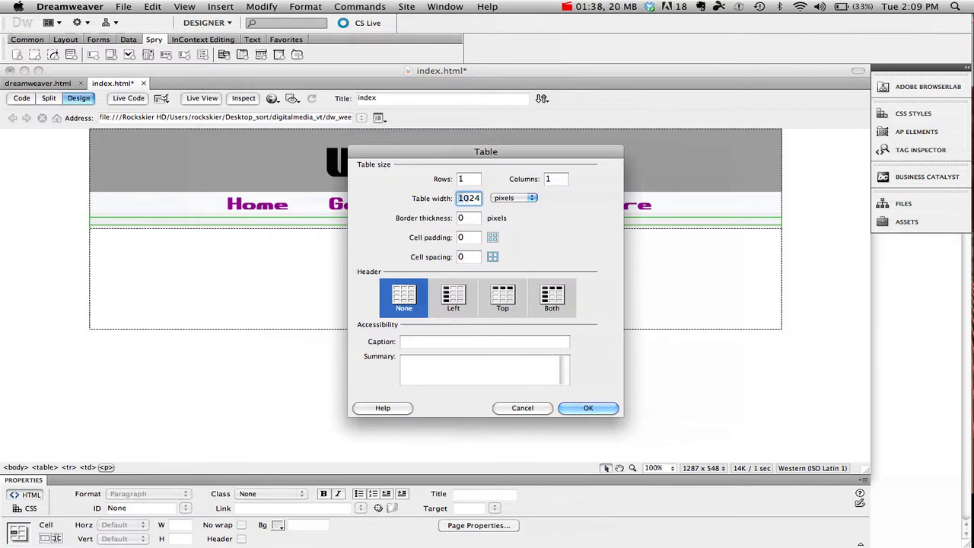
pyautogui.write('1000')
pyautogui.press('Tab')
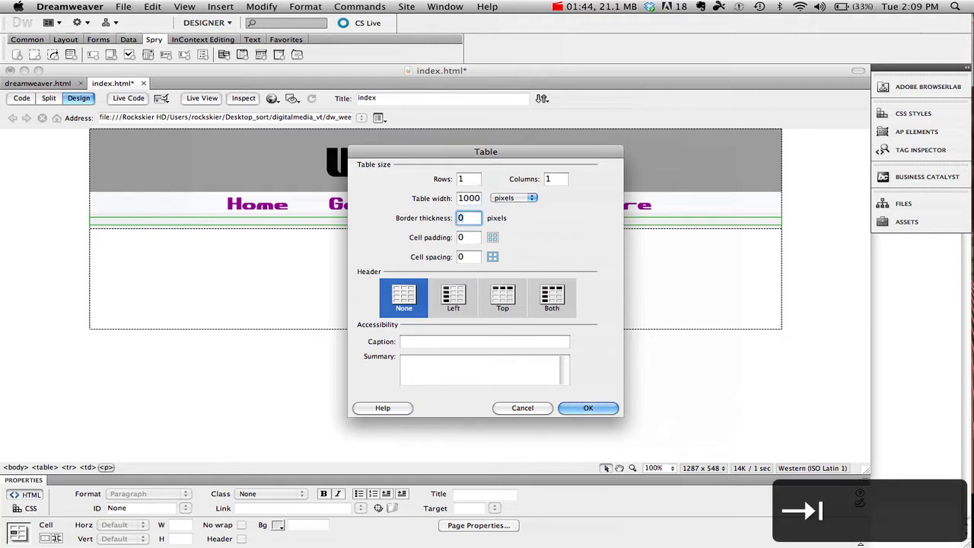
pyautogui.click(582, 408)
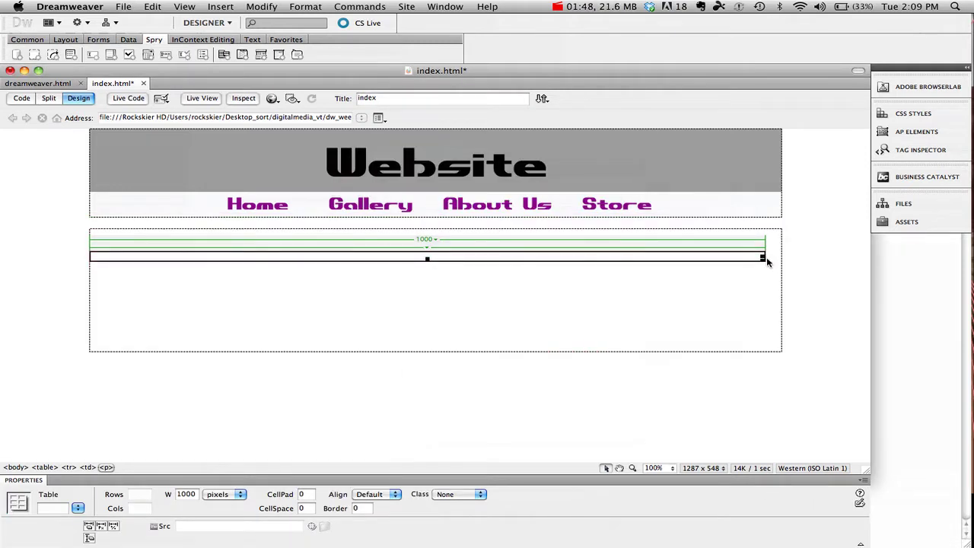
# Center-align the nested table and place the insertion point in its cell.
pyautogui.click(761, 257)
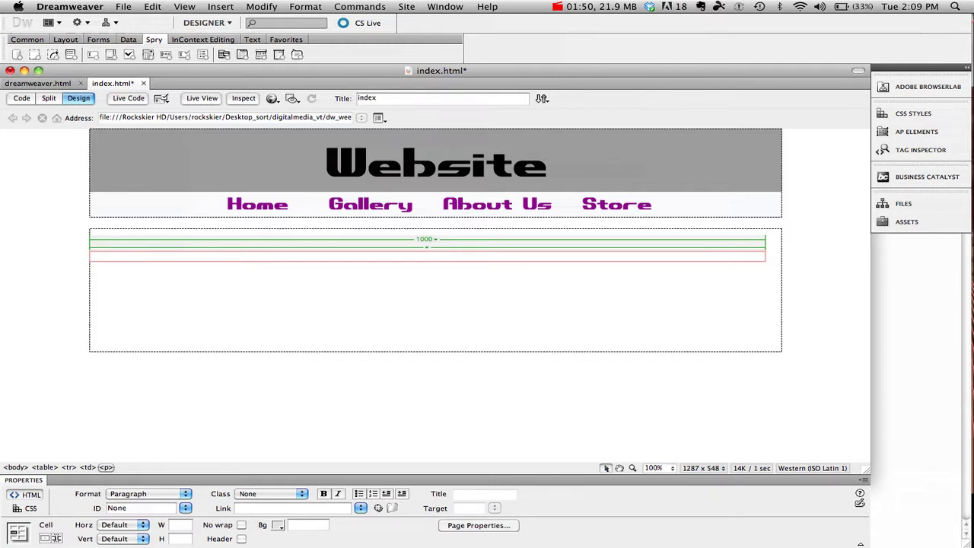
pyautogui.click(765, 257)
pyautogui.click(373, 494)
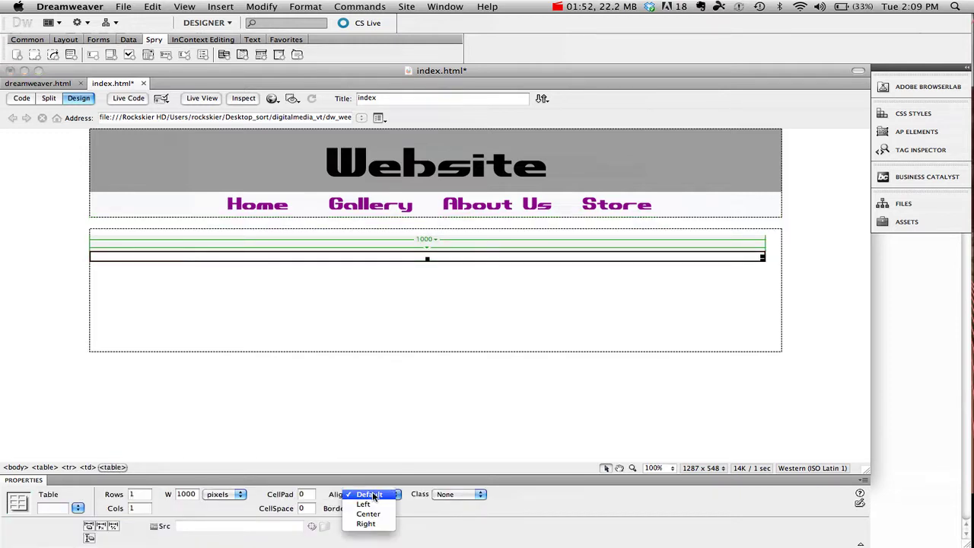
pyautogui.click(369, 514)
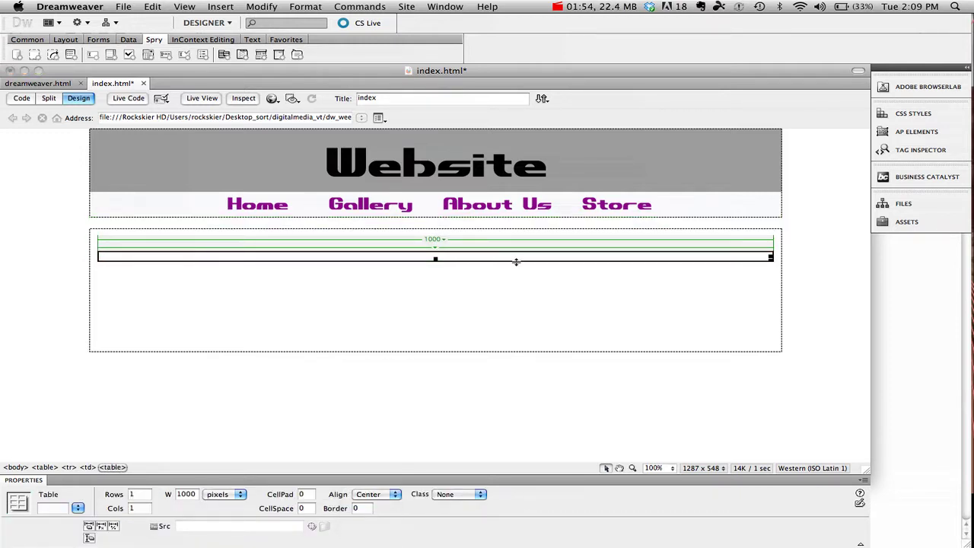
pyautogui.click(435, 257)
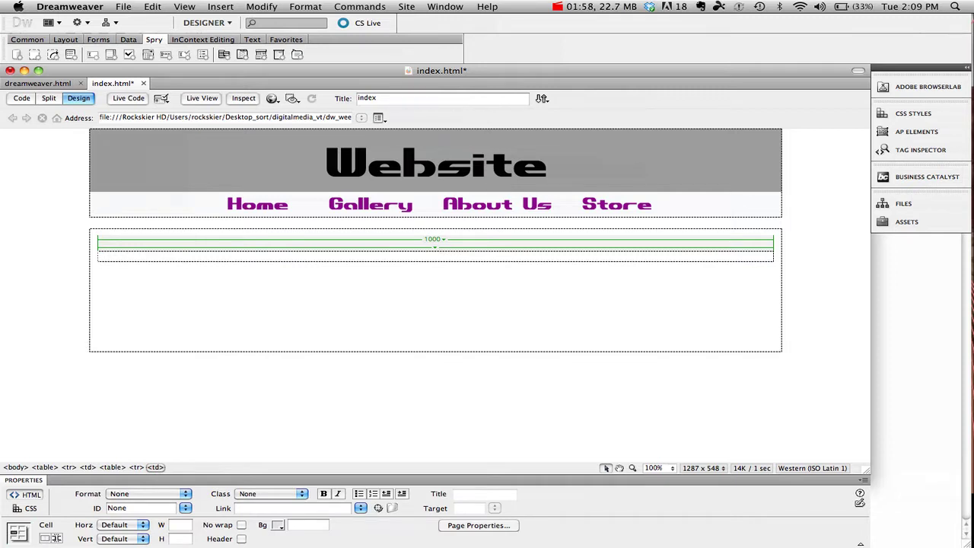
pyautogui.write('dsklfjsd')
pyautogui.press('BackSpace')
pyautogui.press('BackSpace')
pyautogui.press('BackSpace')
pyautogui.press('BackSpace')
pyautogui.press('BackSpace')
pyautogui.press('BackSpace')
pyautogui.press('BackSpace')
pyautogui.press('BackSpace')
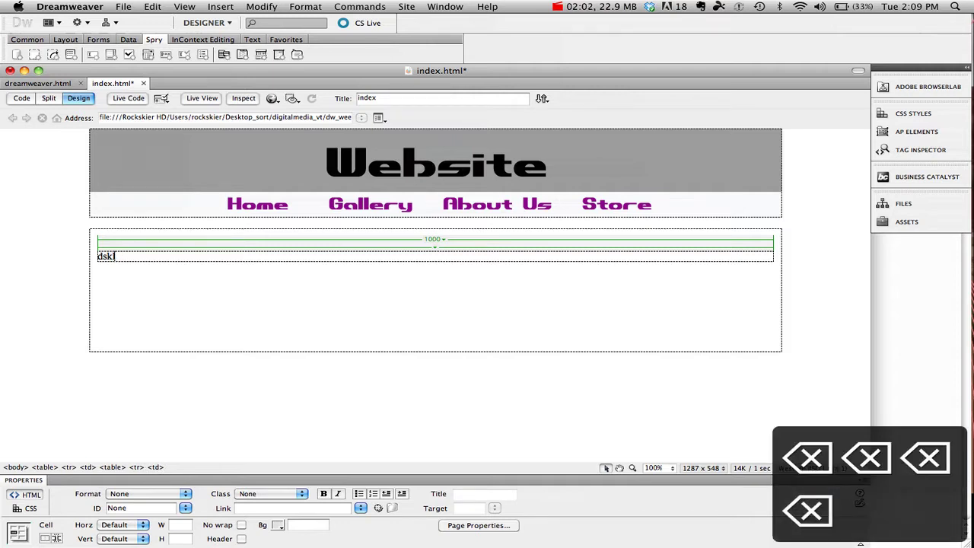
# Enter "Home" in the nested table's cell and save index.html.
pyautogui.write('Home')
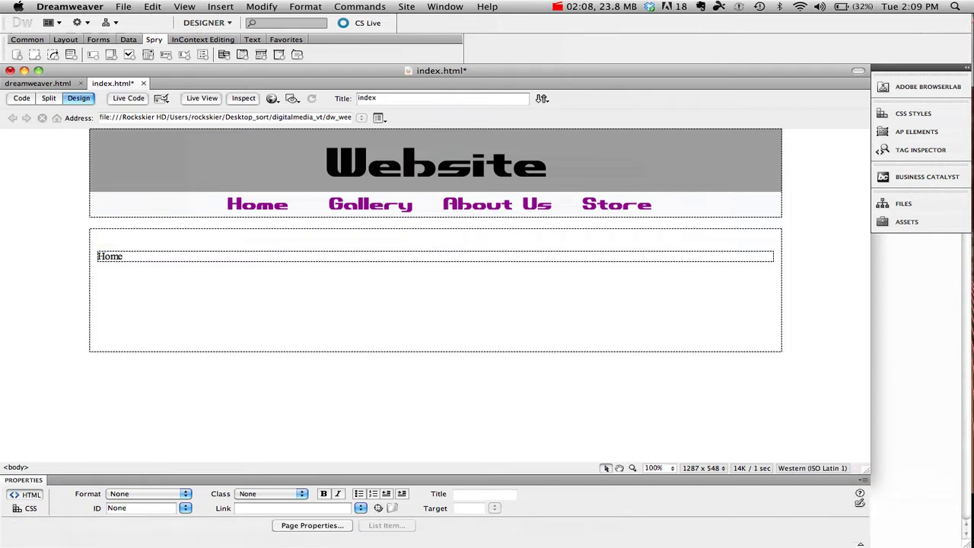
pyautogui.click(122, 7)
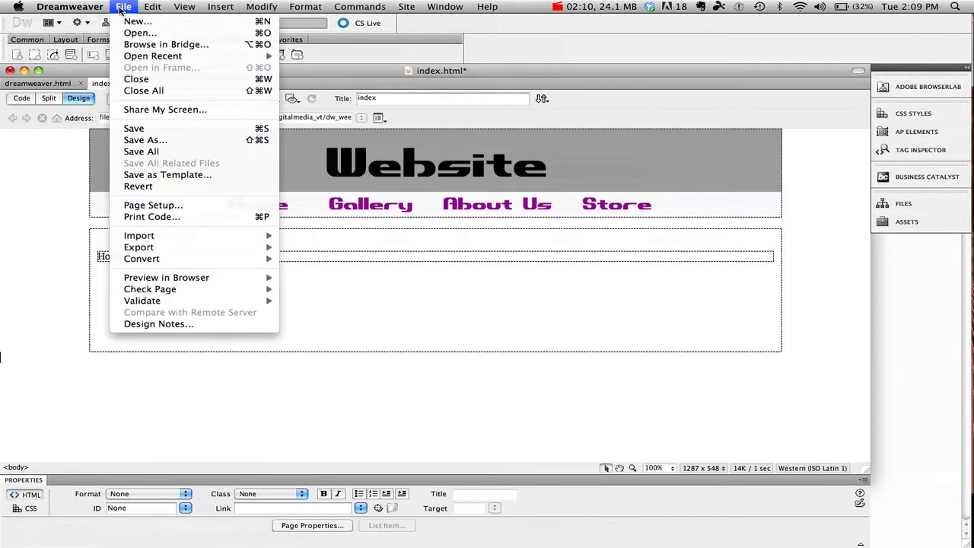
pyautogui.click(151, 130)
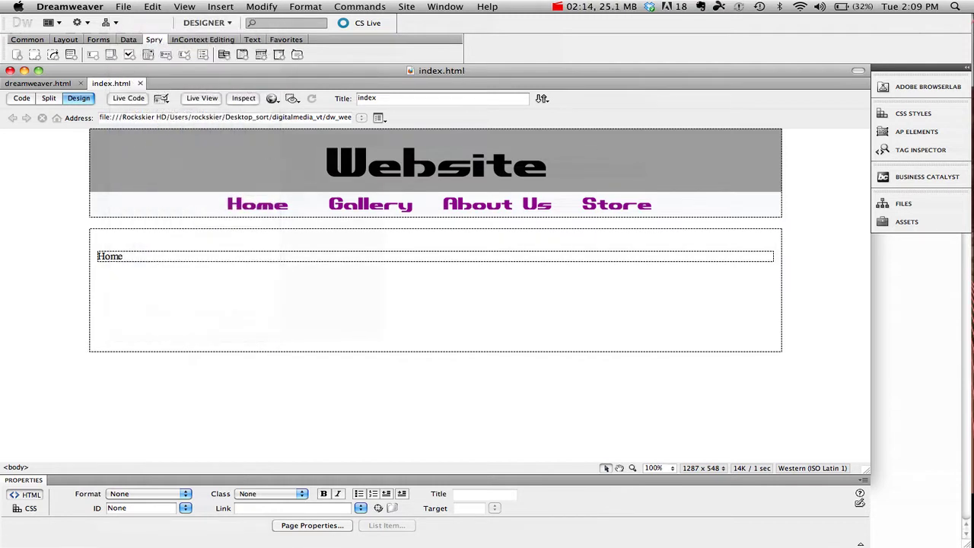
pyautogui.press('super+Tab')
pyautogui.press('super+Tab')
pyautogui.click(609, 292)
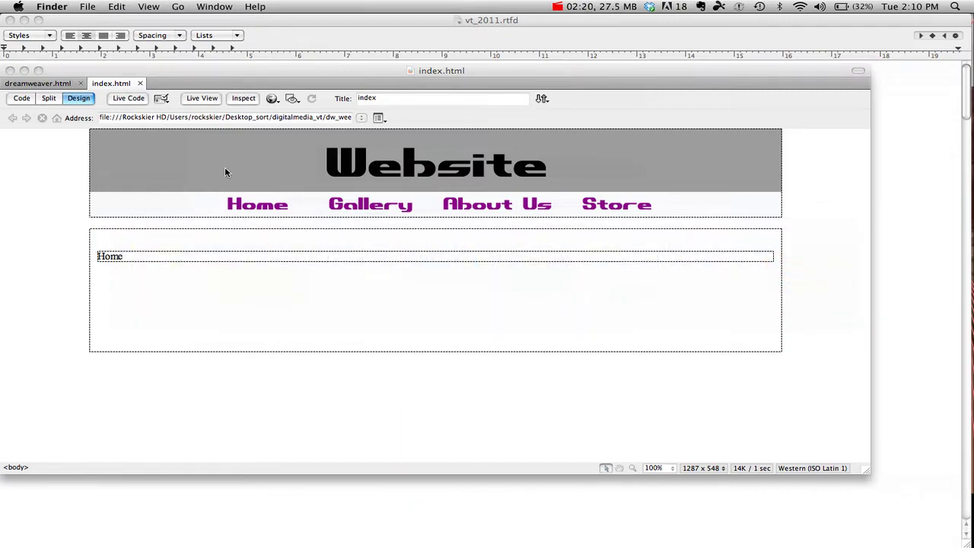
# Inspect the link targets of the Gallery, About Us and Store navigation images in index.html.
pyautogui.click(376, 210)
pyautogui.click(373, 210)
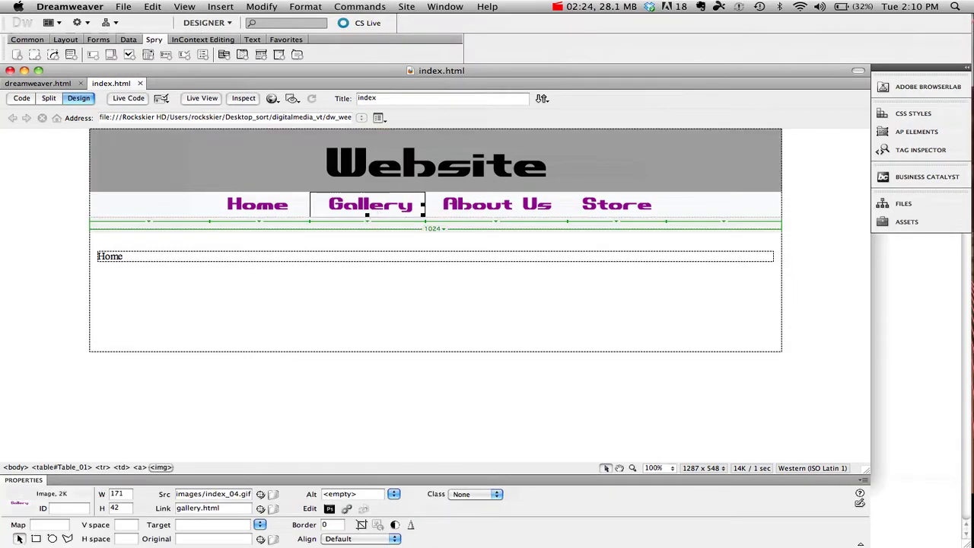
pyautogui.click(224, 509)
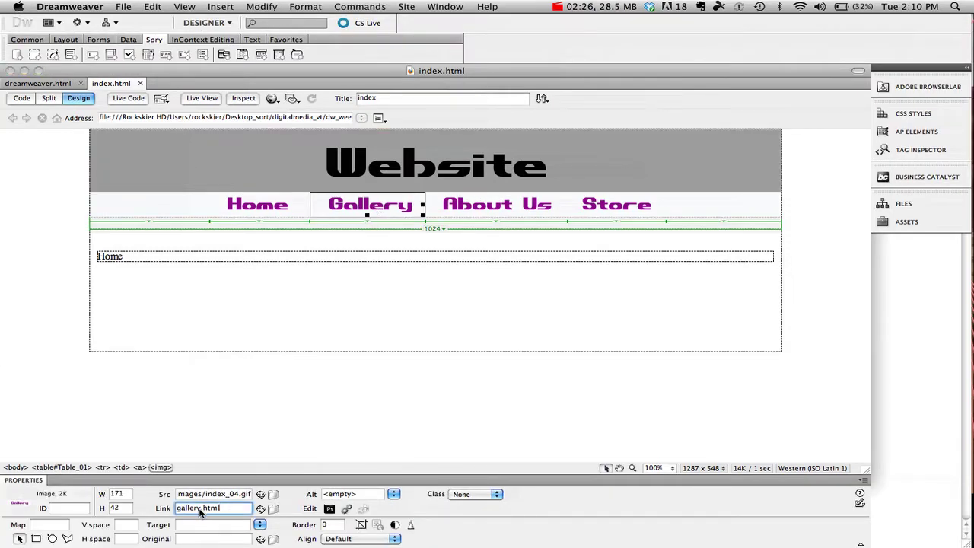
pyautogui.click(480, 210)
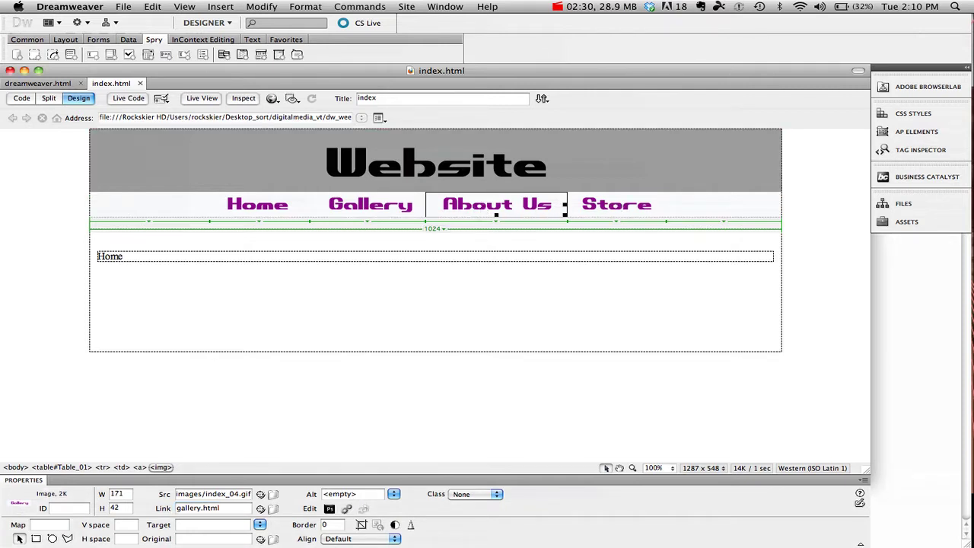
pyautogui.click(576, 207)
pyautogui.click(549, 205)
pyautogui.click(598, 206)
pyautogui.click(547, 207)
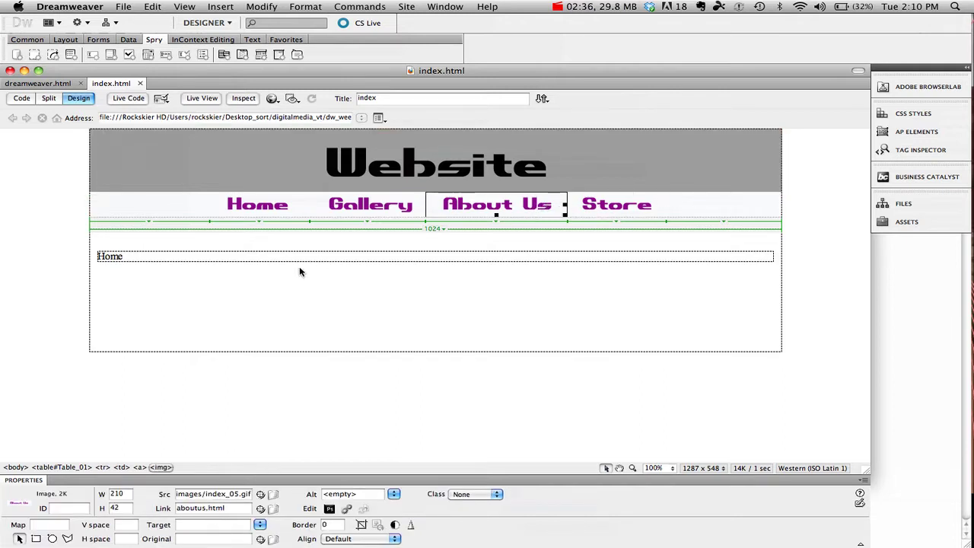
pyautogui.click(350, 214)
# Save a copy of index.html as gallery.html in the site folder inside dw_week3.
pyautogui.click(126, 8)
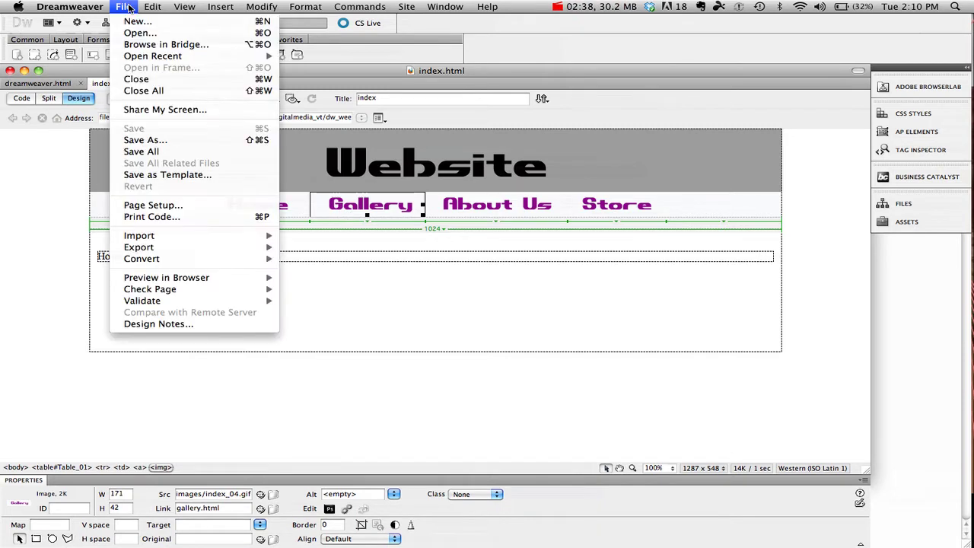
pyautogui.click(156, 140)
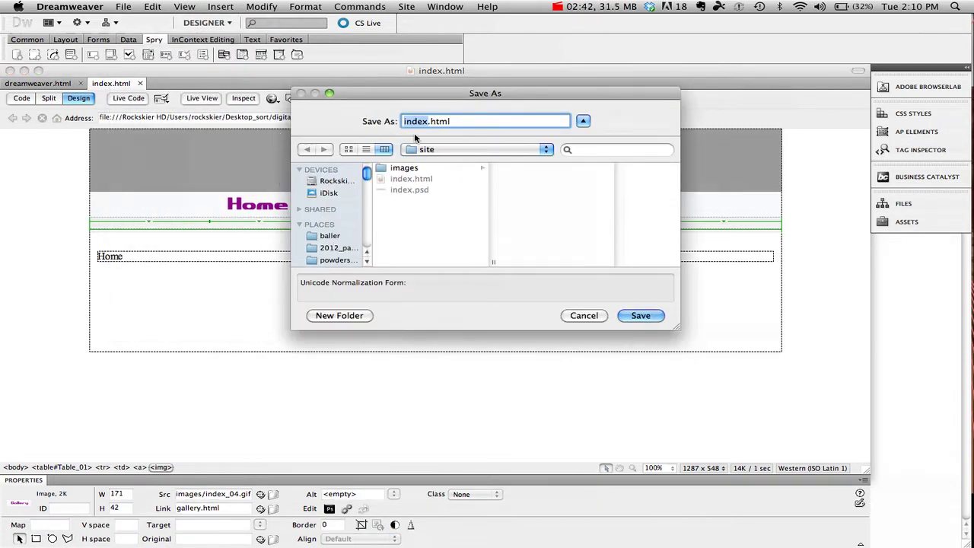
pyautogui.write('gallery')
pyautogui.click(489, 151)
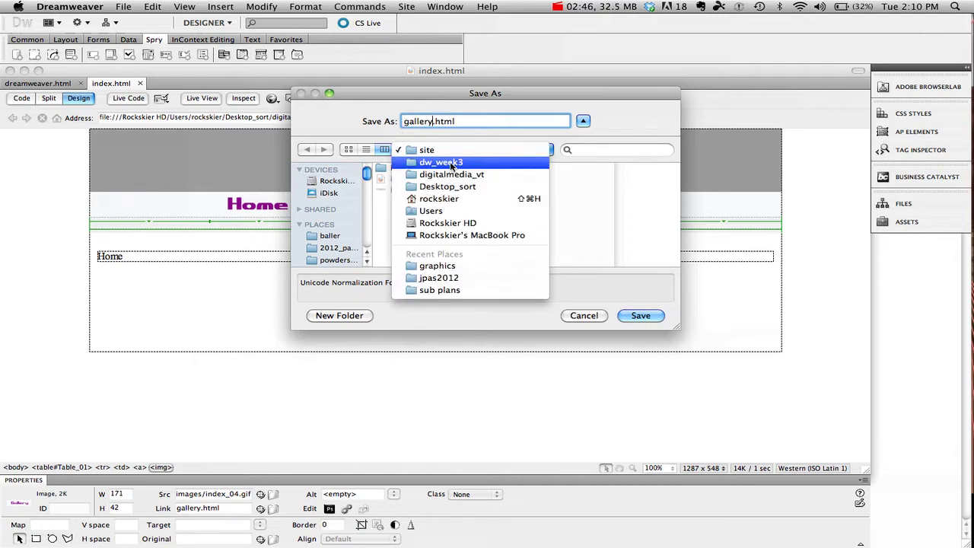
pyautogui.click(451, 162)
pyautogui.click(418, 169)
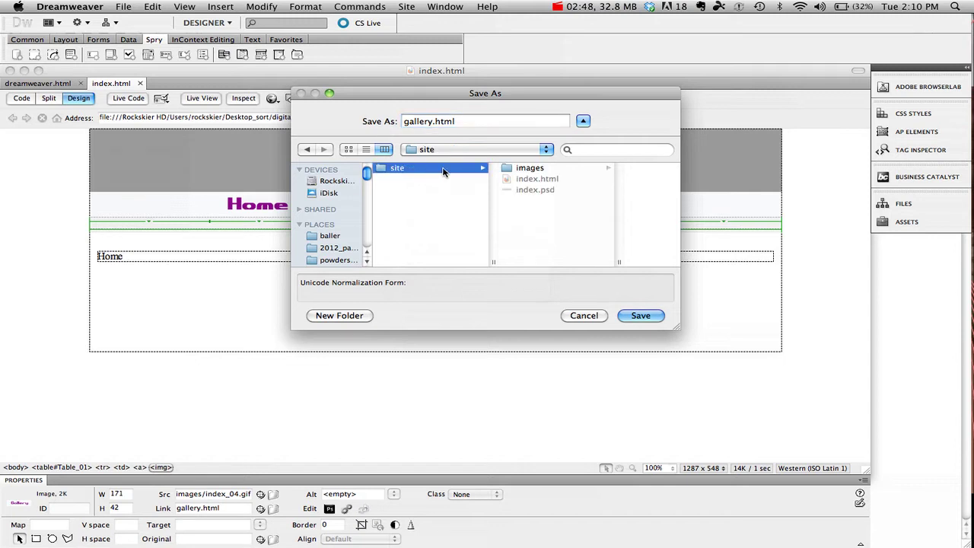
pyautogui.click(640, 315)
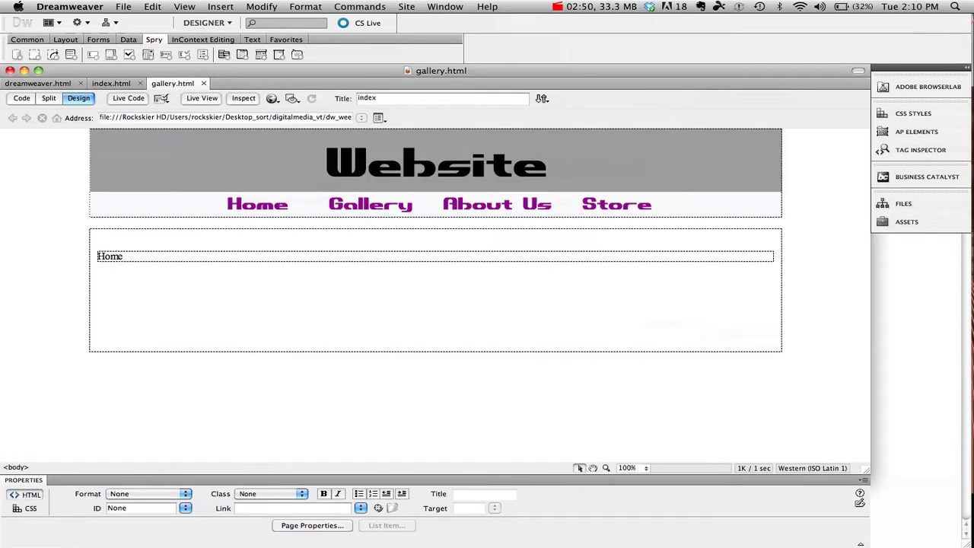
# Save a copy of gallery.html as aboutus.html in the site folder.
pyautogui.click(123, 7)
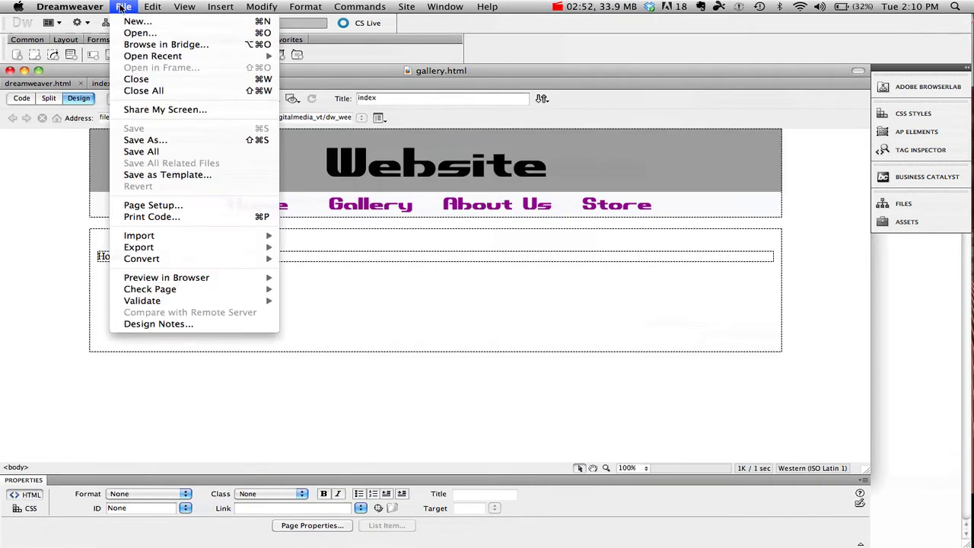
pyautogui.click(161, 140)
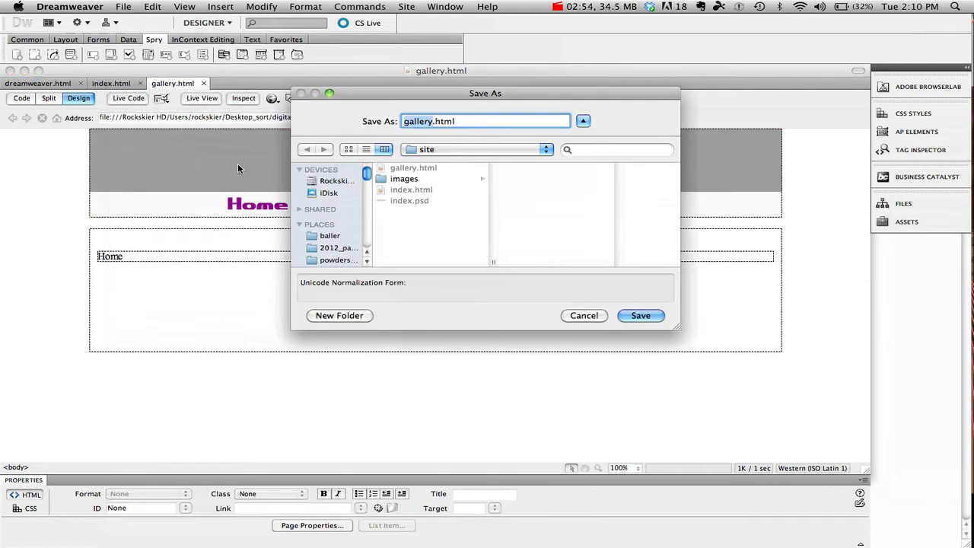
pyautogui.moveTo(433, 96); pyautogui.dragTo(505, 244)
pyautogui.write('about')
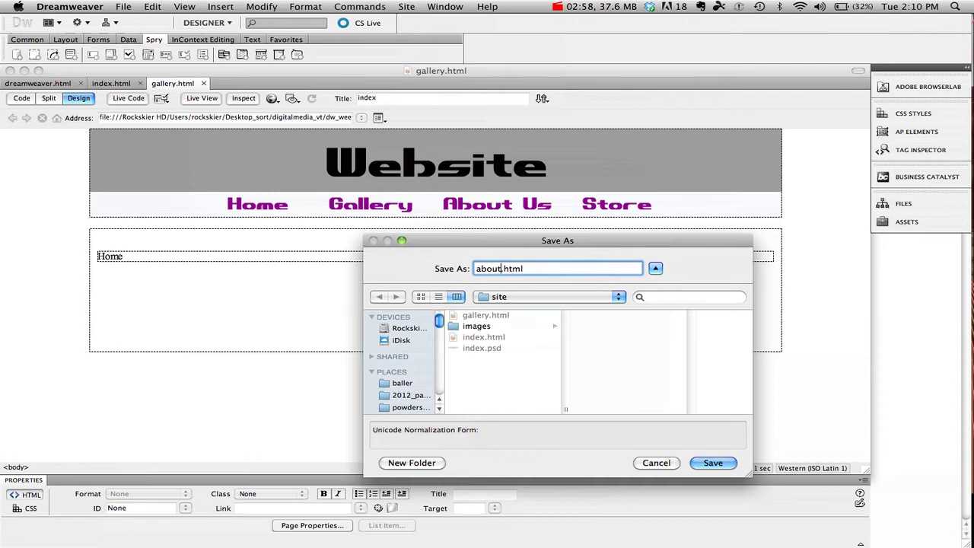
pyautogui.write('us')
pyautogui.click(712, 463)
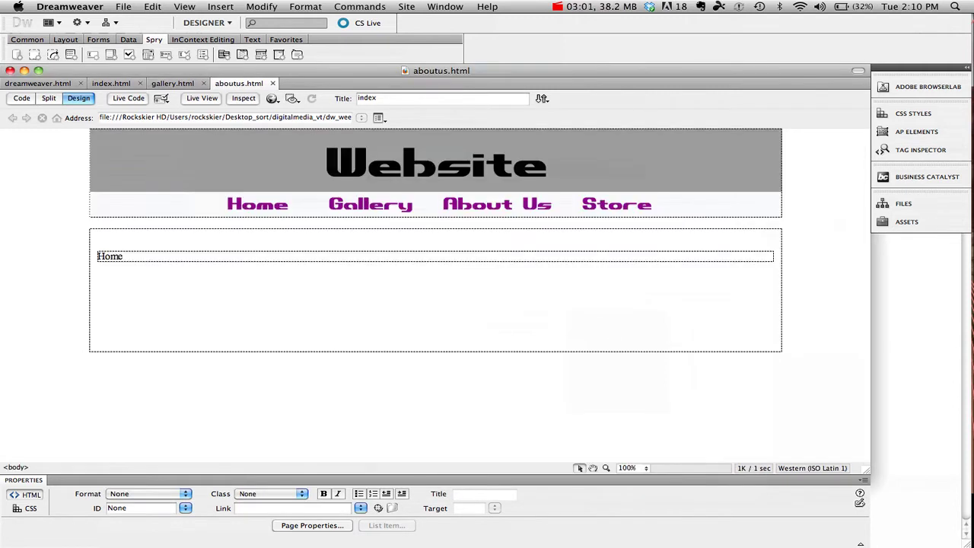
# Save a copy of aboutus.html as store.html in the site folder.
pyautogui.click(125, 7)
pyautogui.click(220, 140)
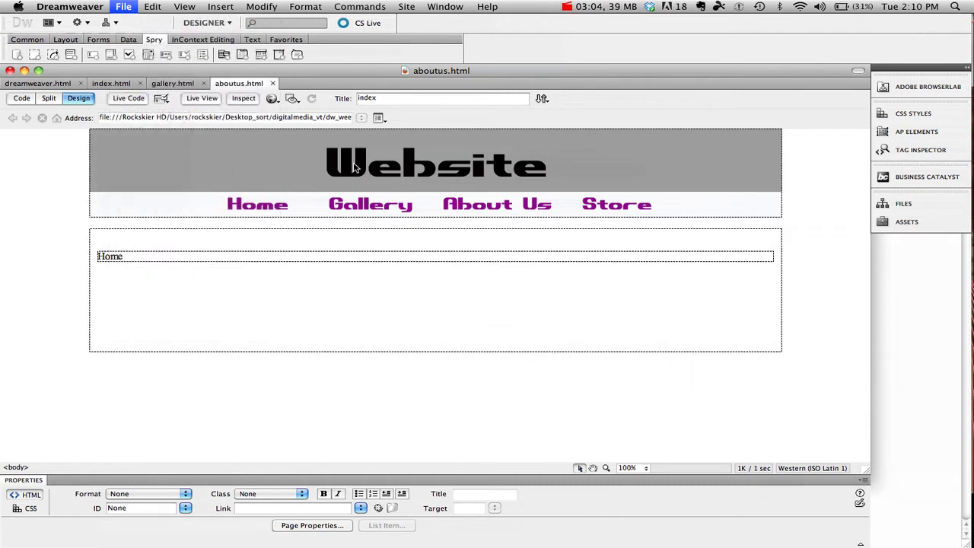
pyautogui.write('store')
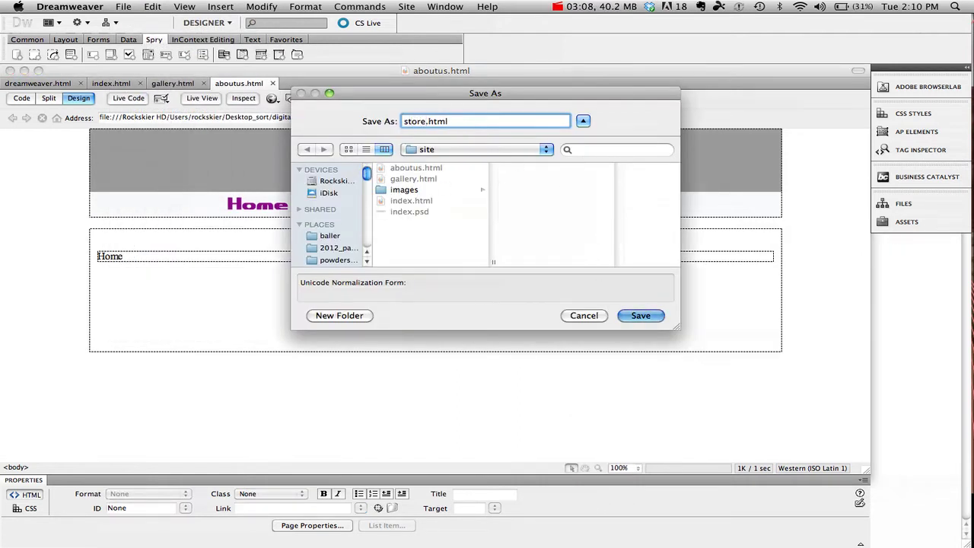
pyautogui.click(620, 318)
# Replace the "Home" text in gallery.html's nested table with "Gallery" and save the page.
pyautogui.click(238, 84)
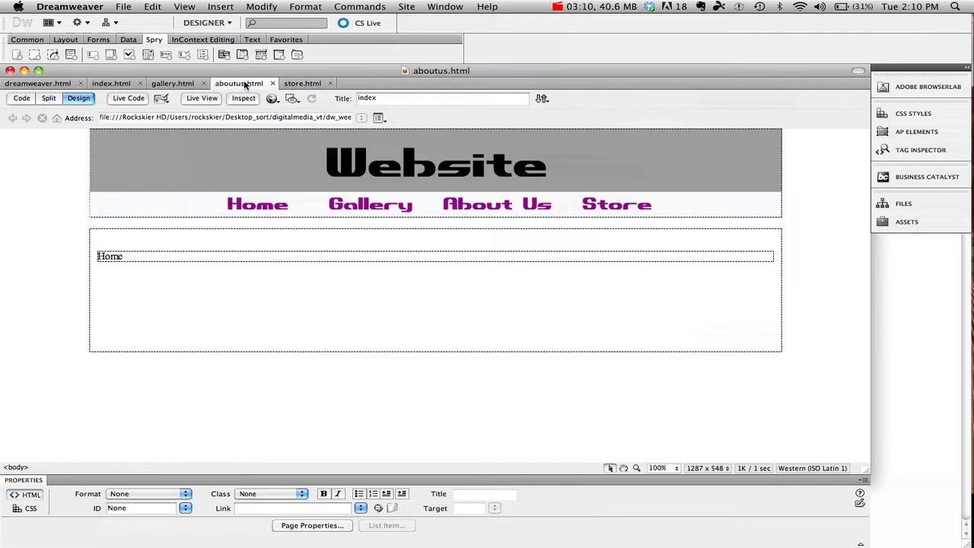
pyautogui.click(179, 84)
pyautogui.click(113, 84)
pyautogui.click(180, 84)
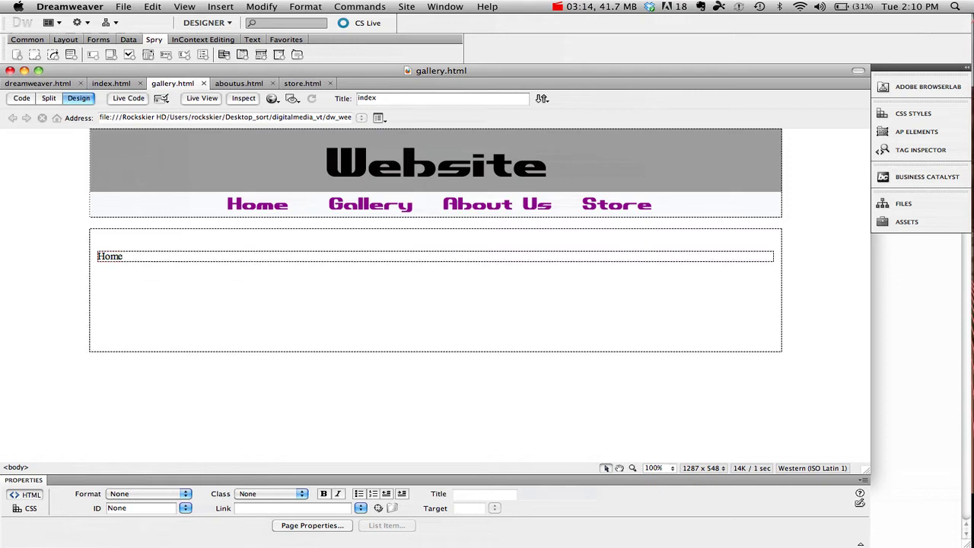
pyautogui.doubleClick(110, 256)
pyautogui.write('Ga')
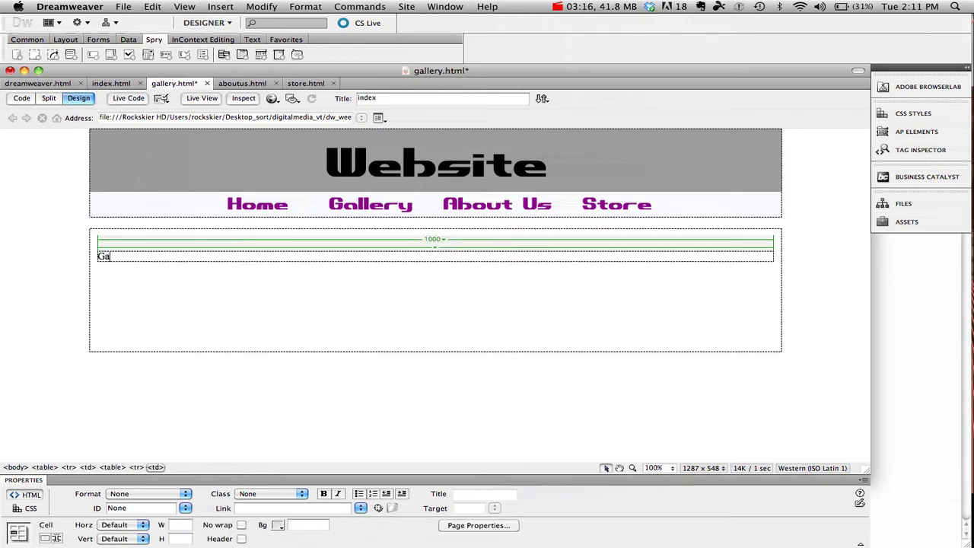
pyautogui.write('llery')
pyautogui.click(240, 83)
pyautogui.click(193, 85)
pyautogui.press('super+s')
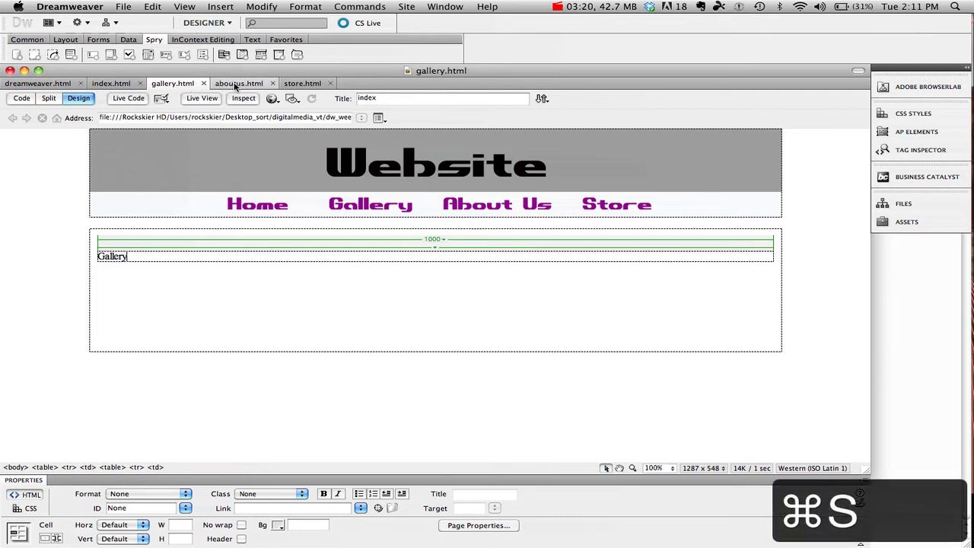
# Replace the "Home" text in aboutus.html's nested table with "About Us".
pyautogui.click(240, 83)
pyautogui.doubleClick(110, 256)
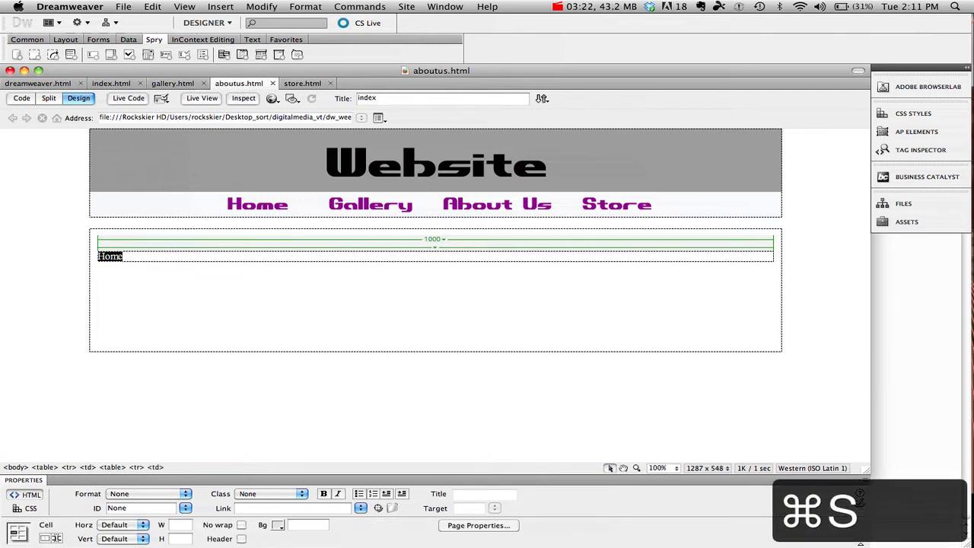
pyautogui.write('Avo')
pyautogui.press('BackSpace')
pyautogui.press('BackSpace')
pyautogui.write('bout Us')
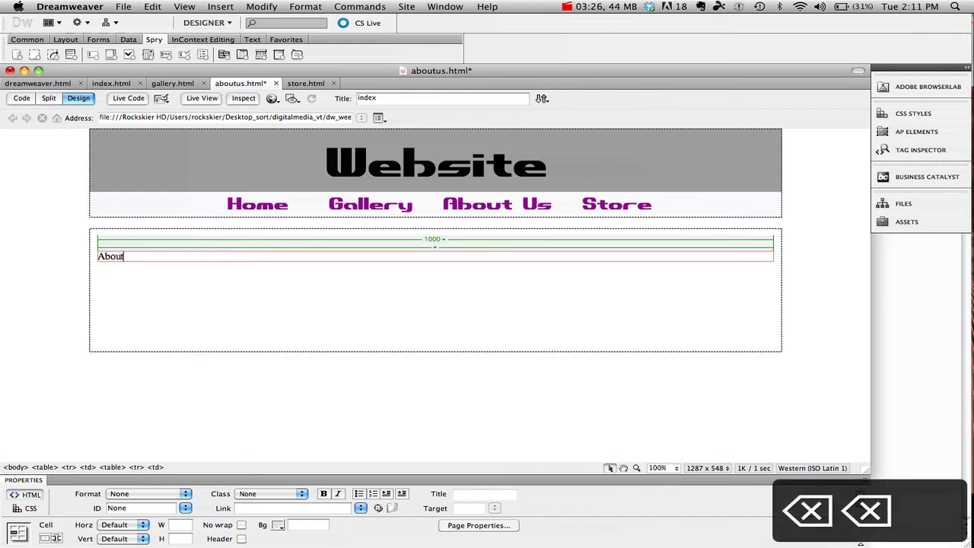
# Replace the "Home" text in store.html's nested table with "Store", and save both store.html and aboutus.html.
pyautogui.click(306, 83)
pyautogui.moveTo(123, 257); pyautogui.dragTo(91, 260)
pyautogui.write('Store')
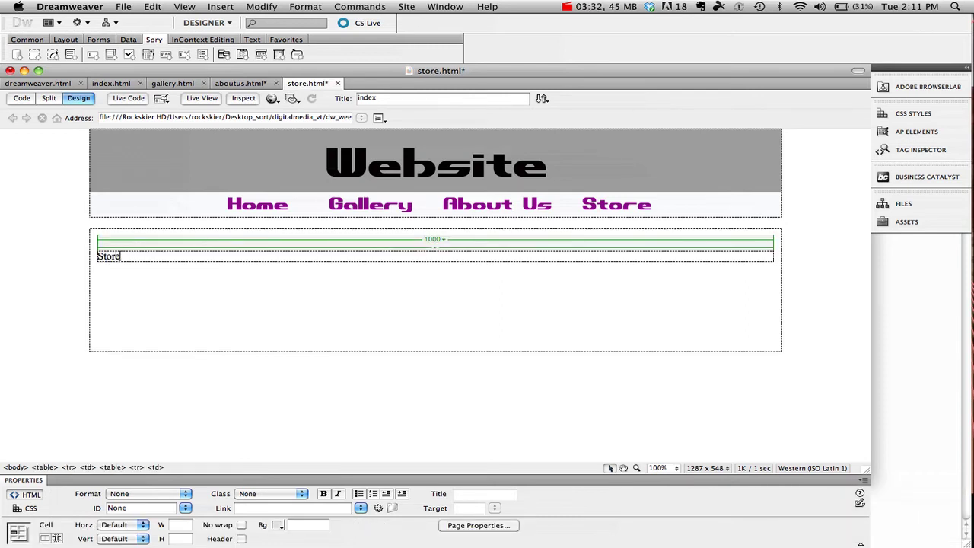
pyautogui.press('super+s')
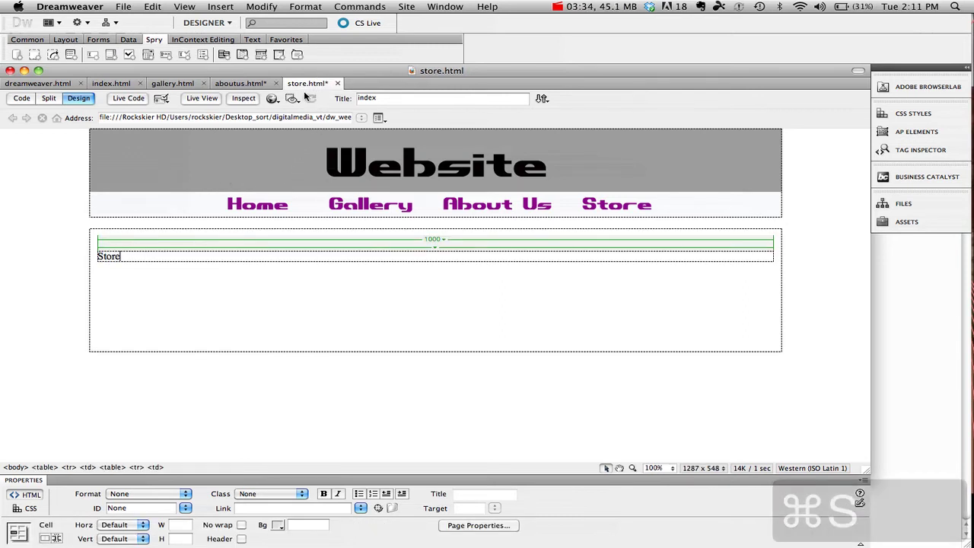
pyautogui.click(240, 83)
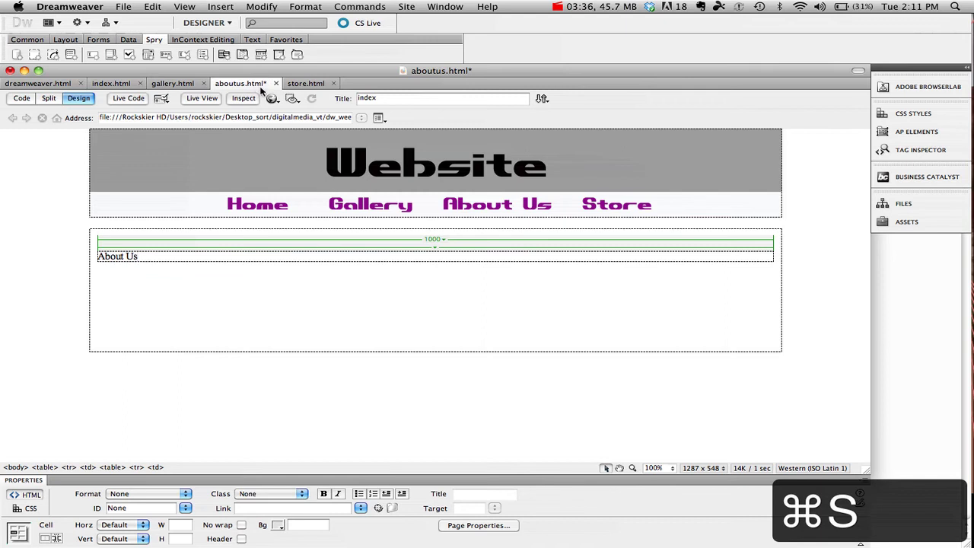
pyautogui.press('super+s')
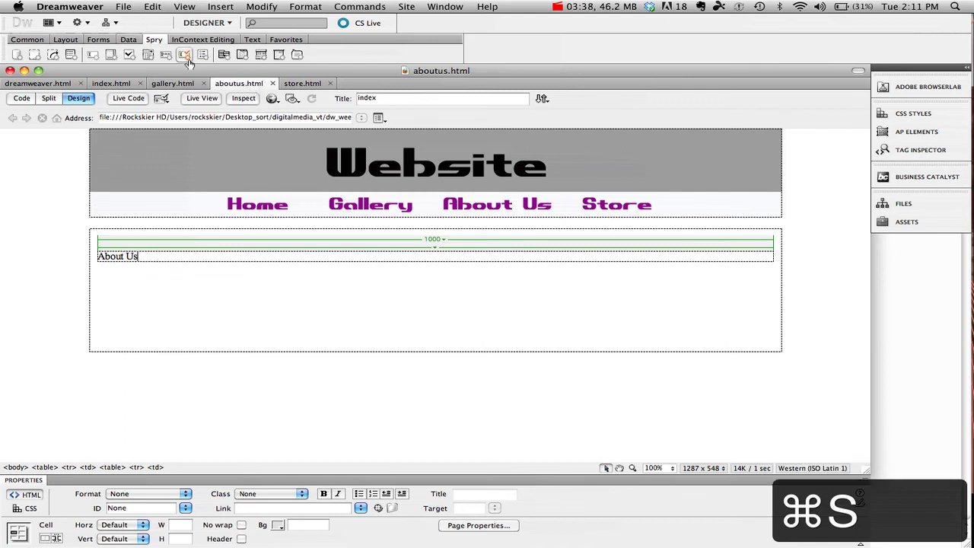
# Preview aboutus.html in Firefox and move the browser window so the whole page fits on screen.
pyautogui.click(124, 7)
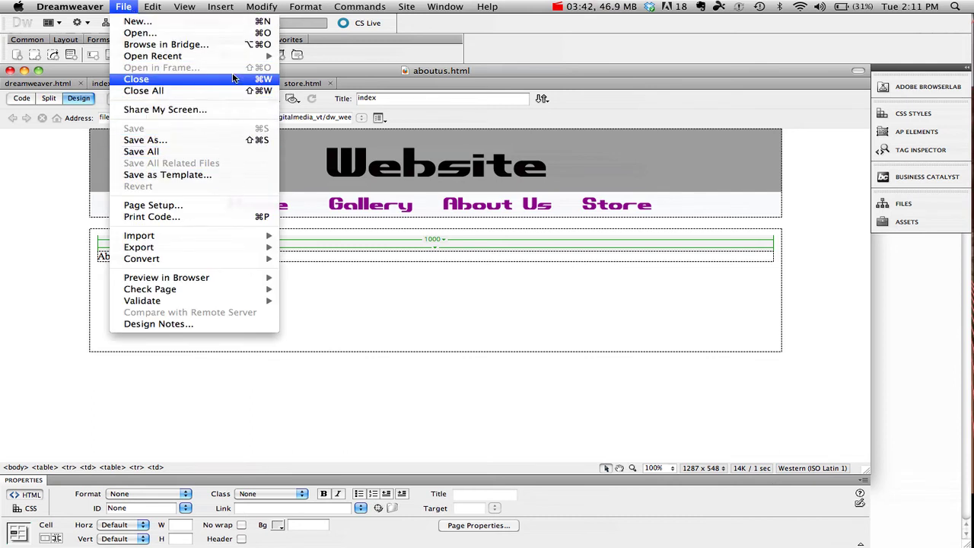
pyautogui.moveTo(237, 60)
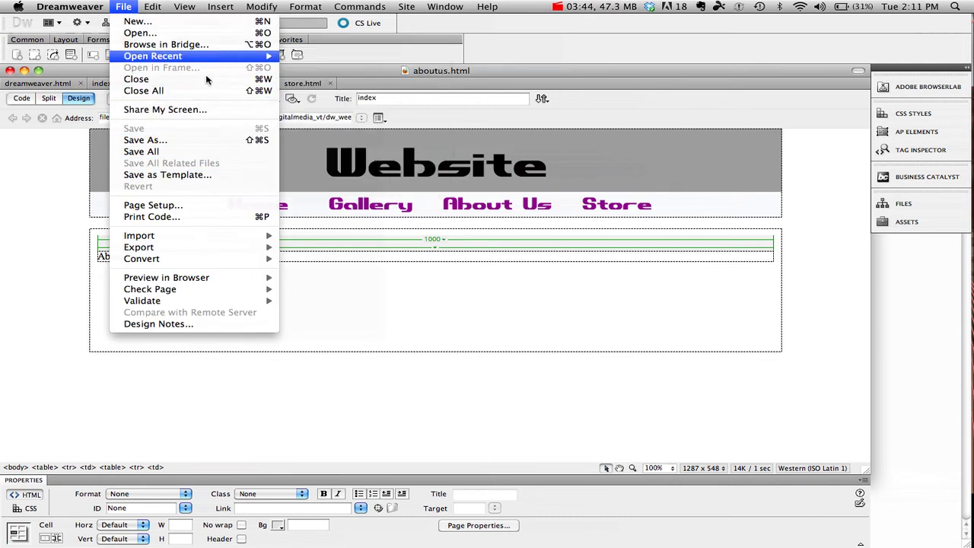
pyautogui.moveTo(235, 280)
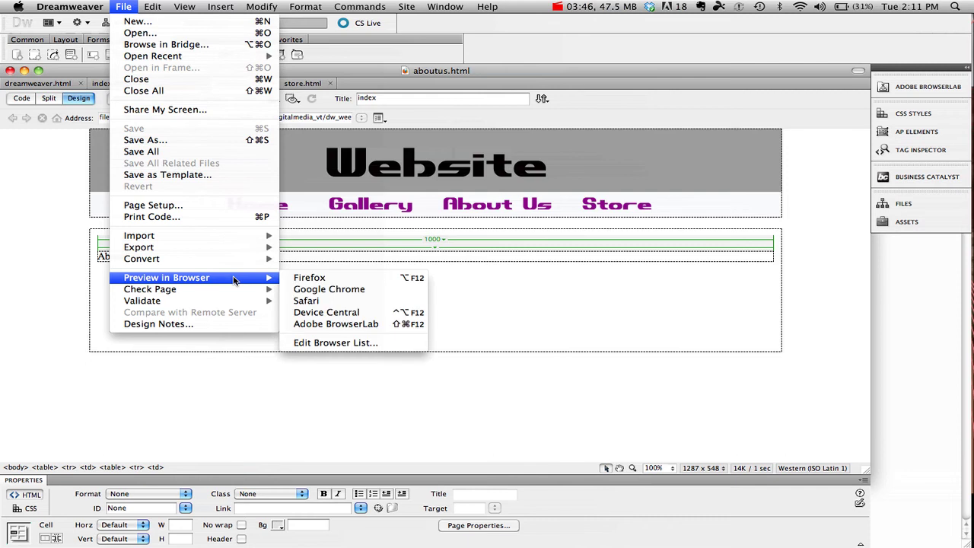
pyautogui.click(321, 279)
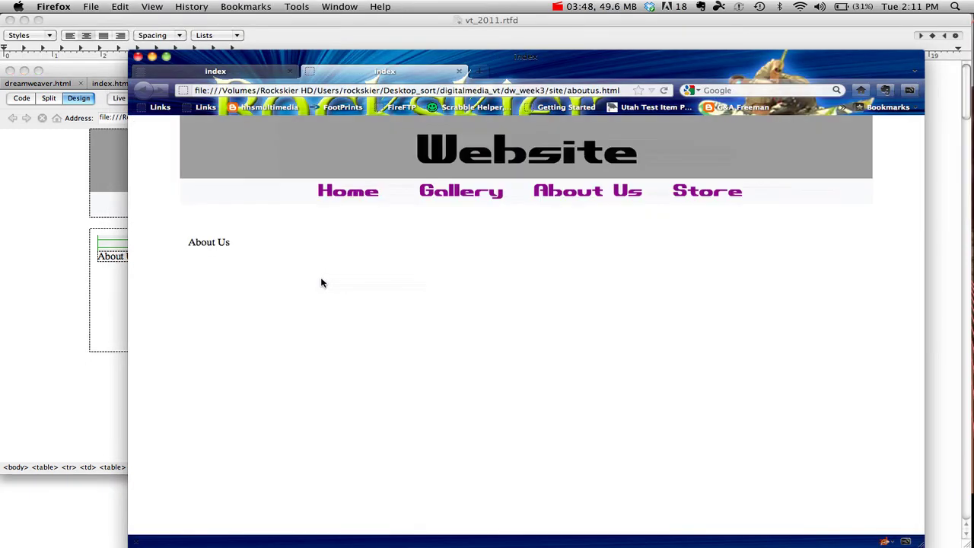
pyautogui.moveTo(513, 69); pyautogui.dragTo(447, 38)
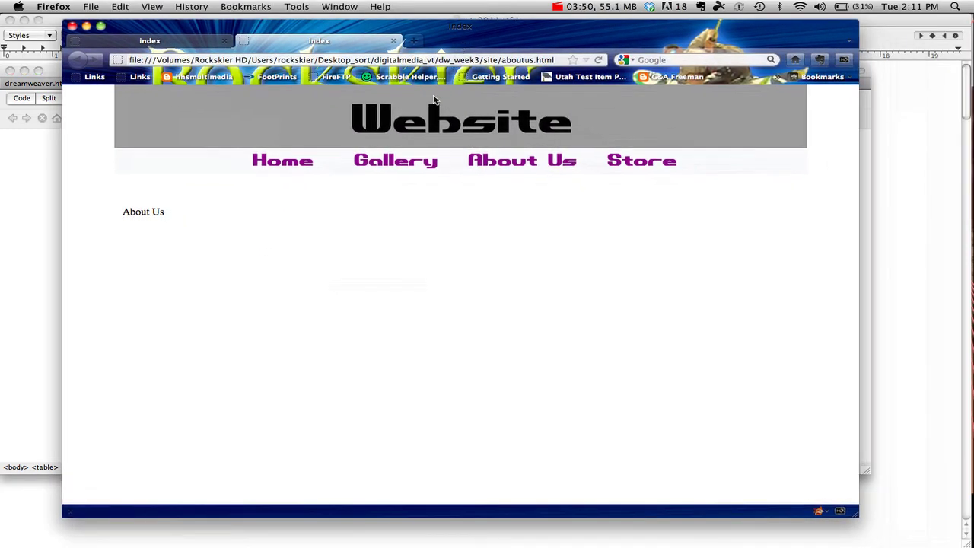
# Test the Gallery, About Us, Store and Home navigation links on the previewed site in Firefox.
pyautogui.click(380, 165)
pyautogui.click(484, 166)
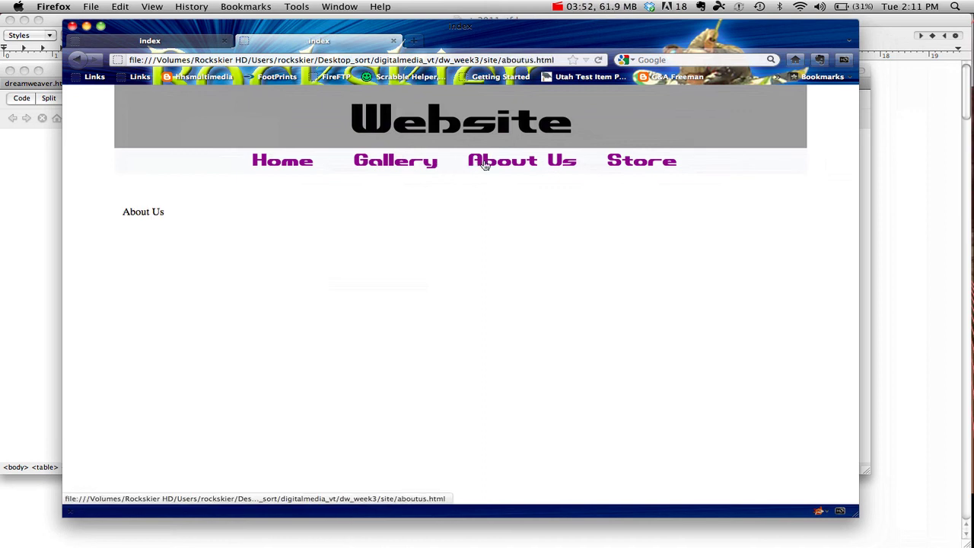
pyautogui.click(616, 166)
pyautogui.click(304, 163)
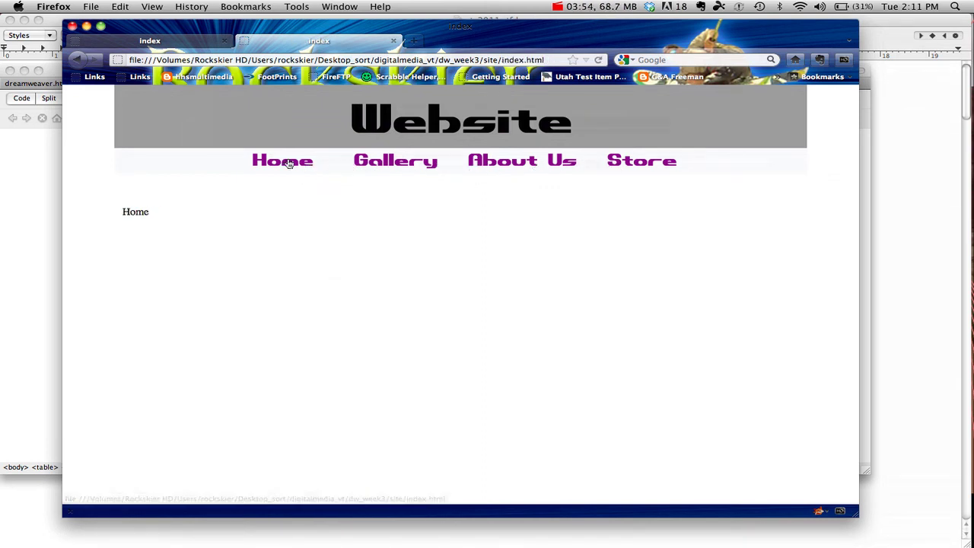
pyautogui.click(401, 166)
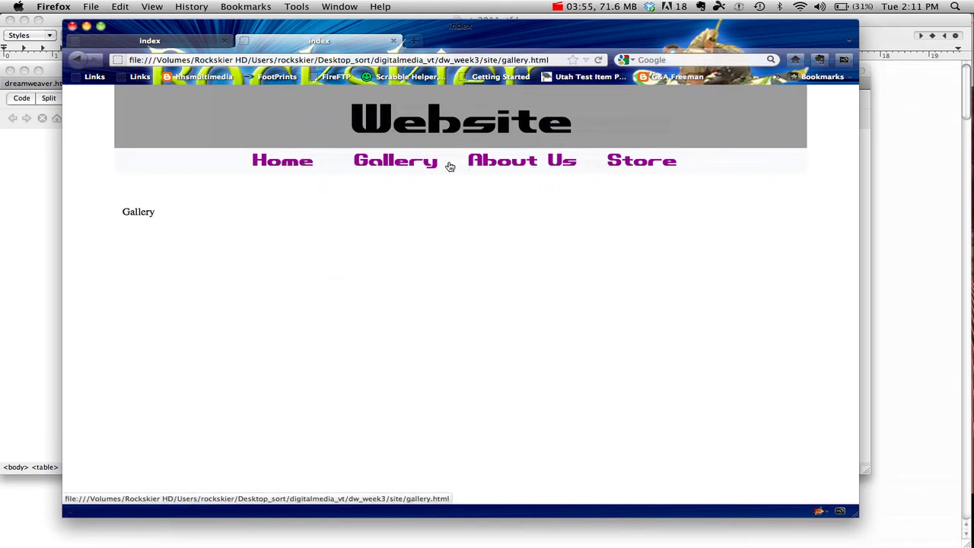
pyautogui.click(498, 167)
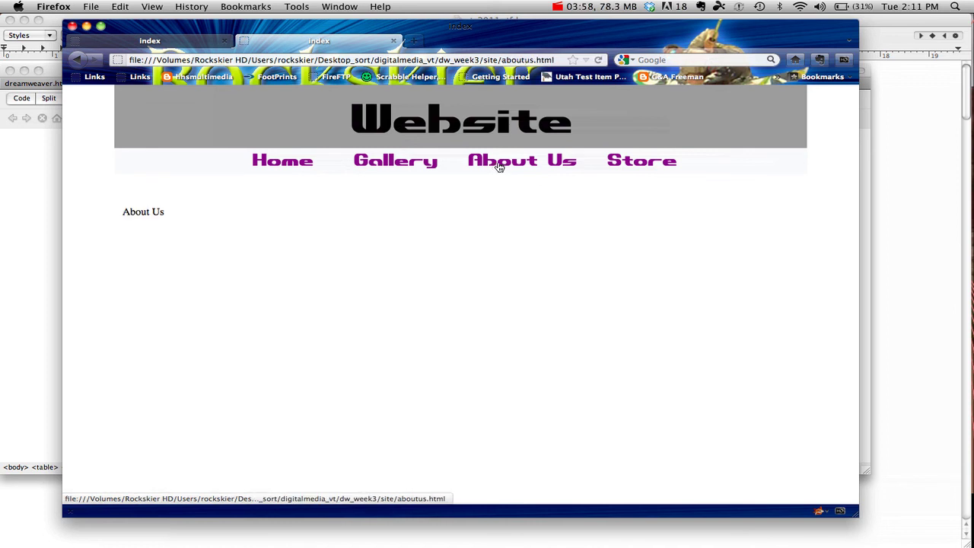